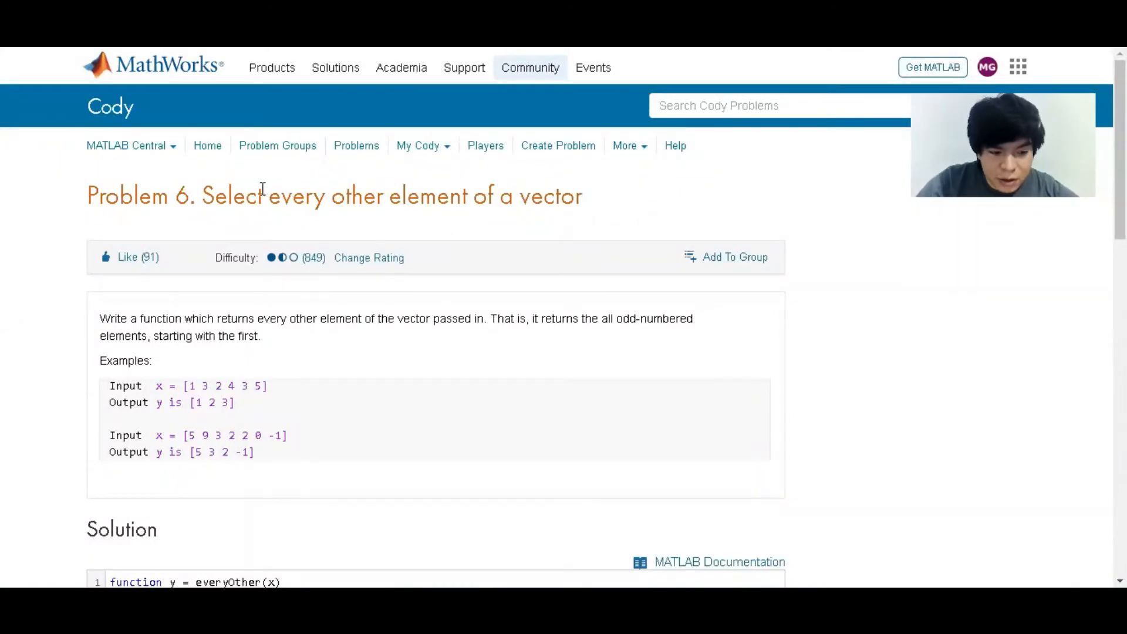
pyautogui.scroll(-1, 258, 299)
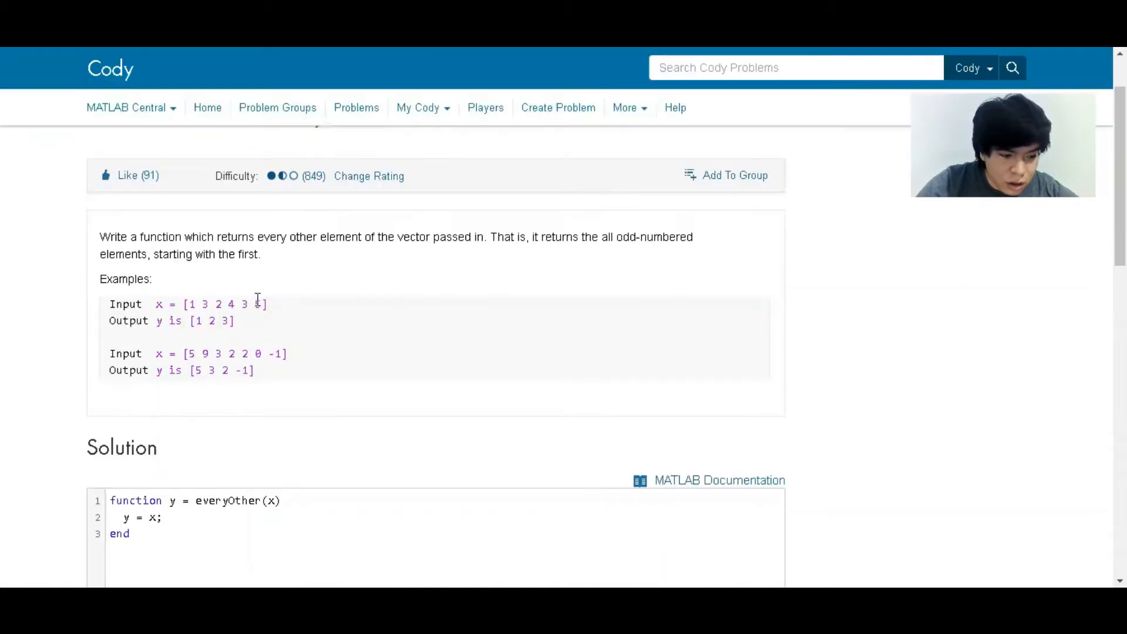
# Step: Read through the every-other-element problem statement and its first example input and output lines
pyautogui.moveTo(105, 235); pyautogui.dragTo(614, 242)
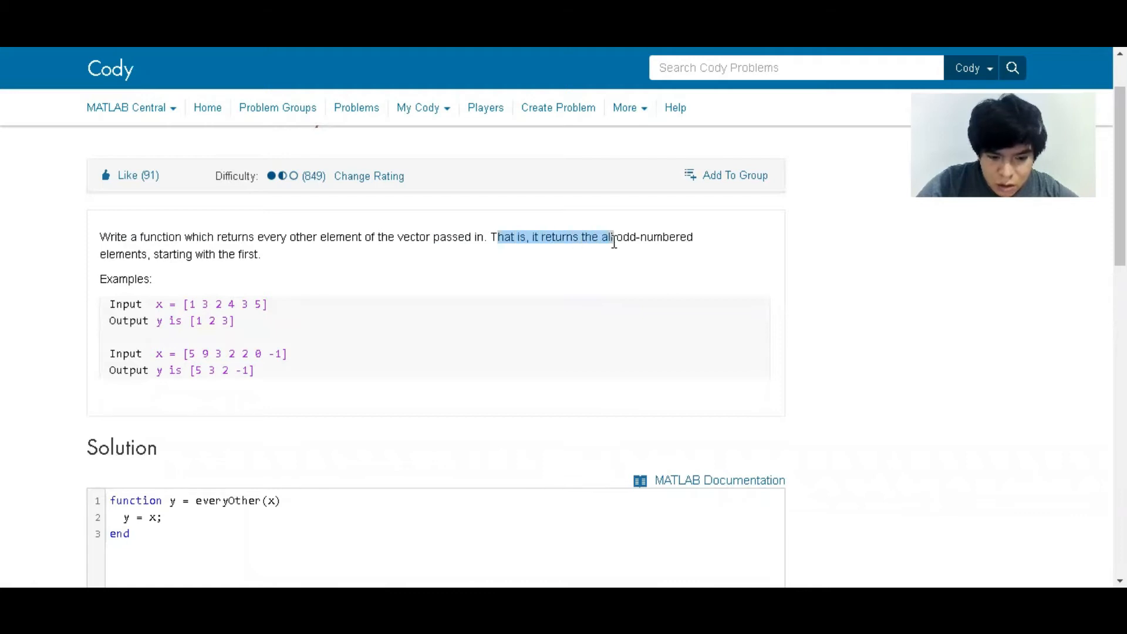
pyautogui.moveTo(614, 242)
pyautogui.mouseDown()
pyautogui.moveTo(208, 257)
pyautogui.moveTo(279, 255)
pyautogui.mouseUp()
pyautogui.click(325, 270)
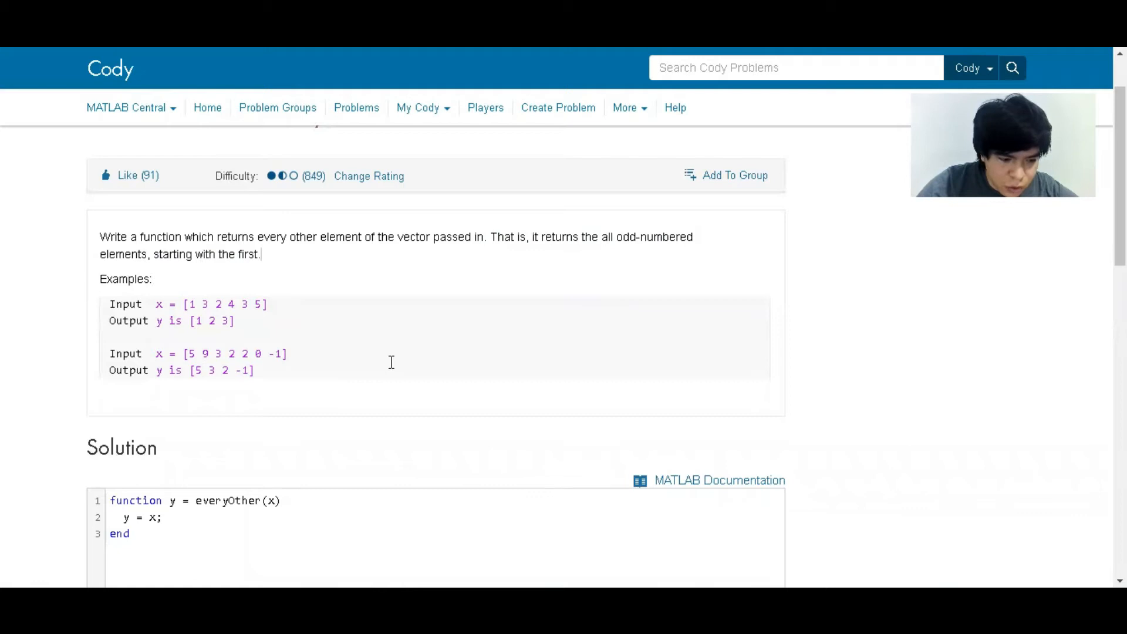
pyautogui.moveTo(112, 301); pyautogui.dragTo(302, 300)
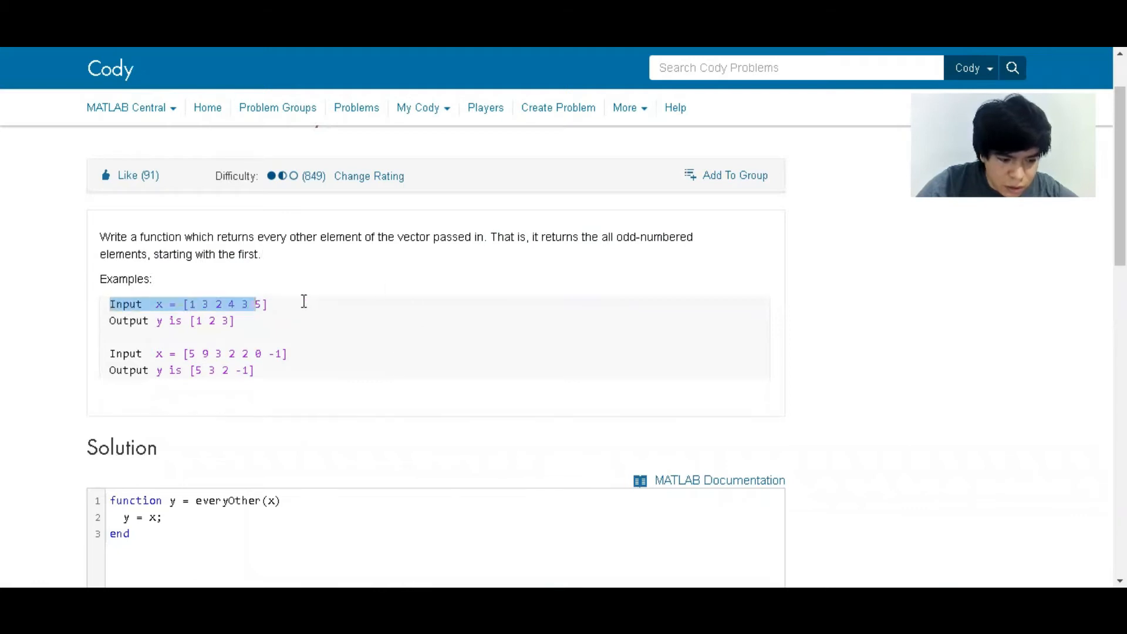
pyautogui.click(305, 310)
pyautogui.moveTo(111, 321); pyautogui.dragTo(302, 314)
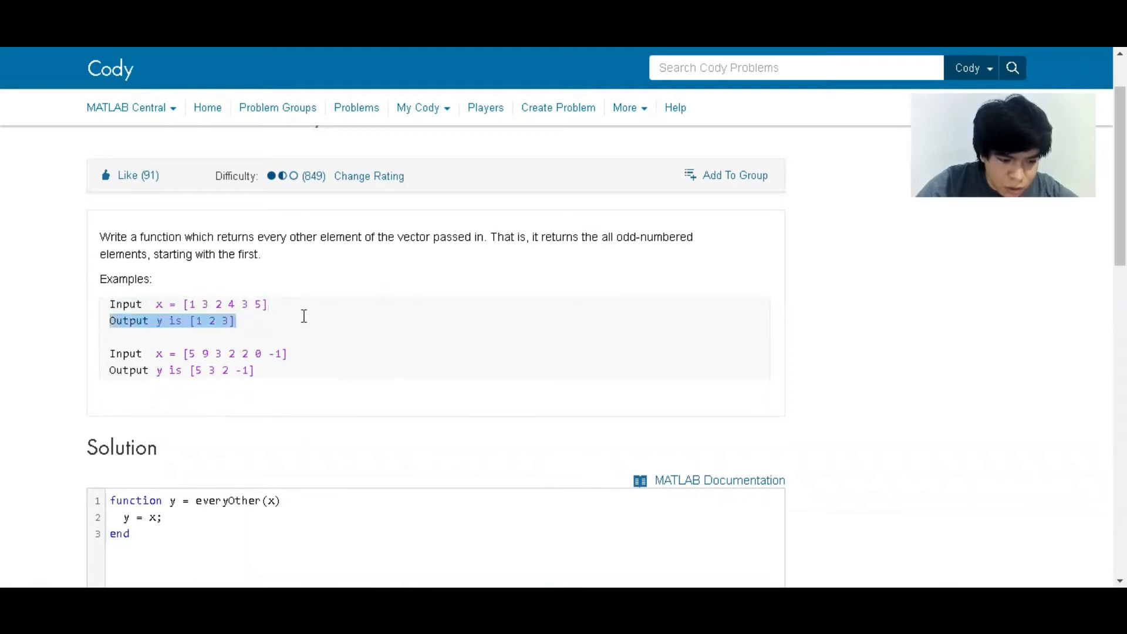
pyautogui.click(293, 319)
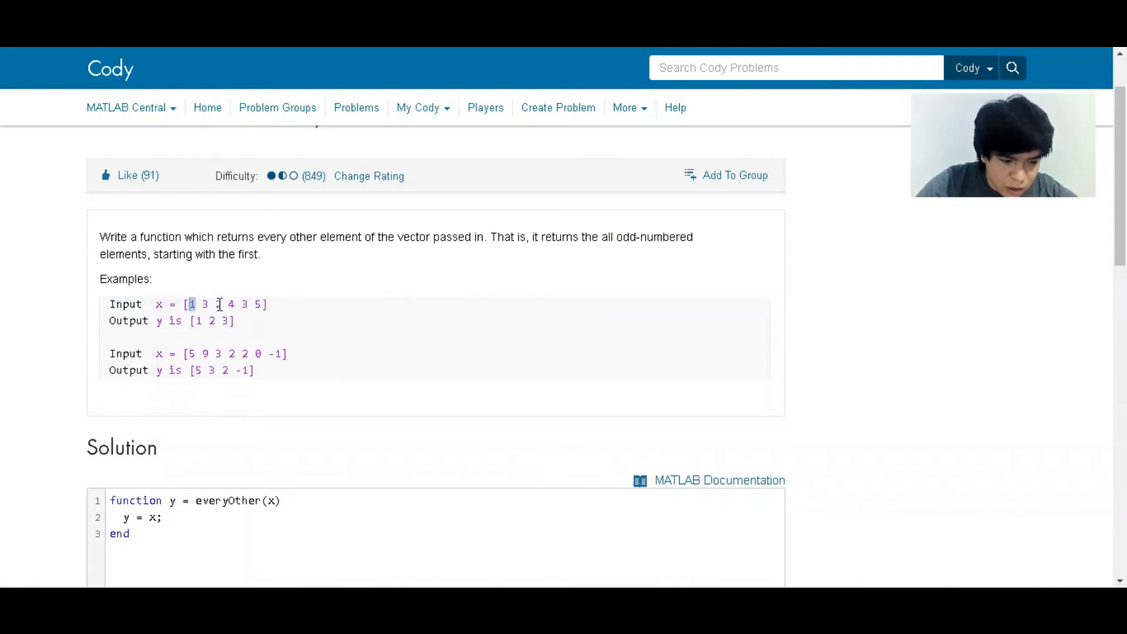
pyautogui.click(219, 305)
pyautogui.doubleClick(249, 304)
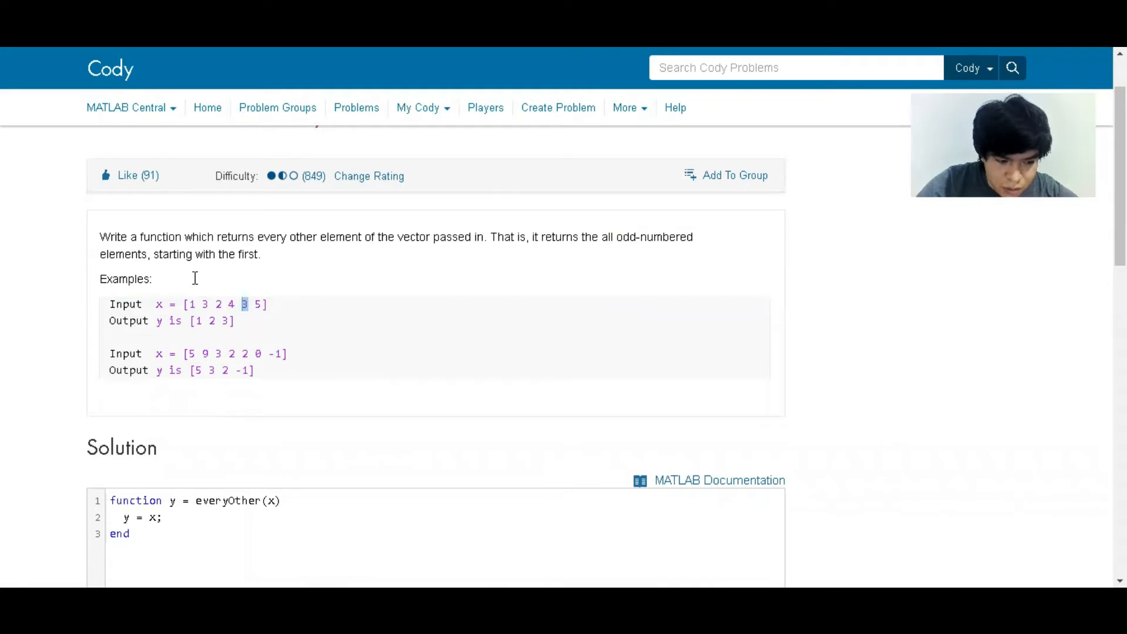
# Step: Capture the Examples block as a new screen snip with Snipping Tool
pyautogui.hotkey('alt', 'Tab')
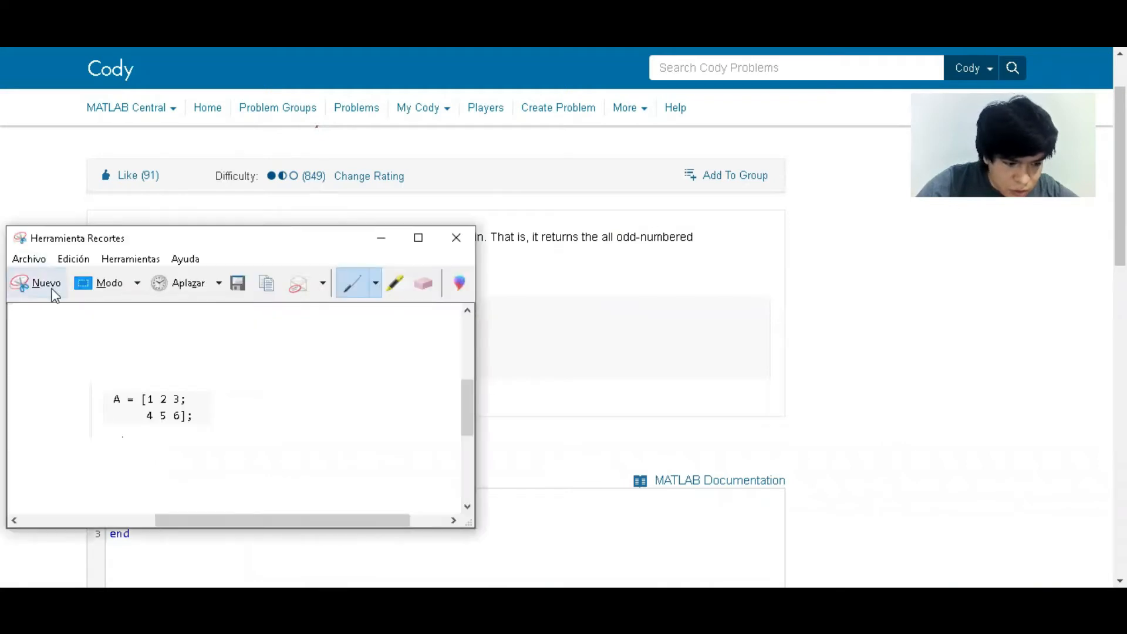
pyautogui.click(46, 282)
pyautogui.moveTo(382, 421)
pyautogui.mouseDown()
pyautogui.moveTo(110, 304)
pyautogui.moveTo(84, 280)
pyautogui.mouseUp()
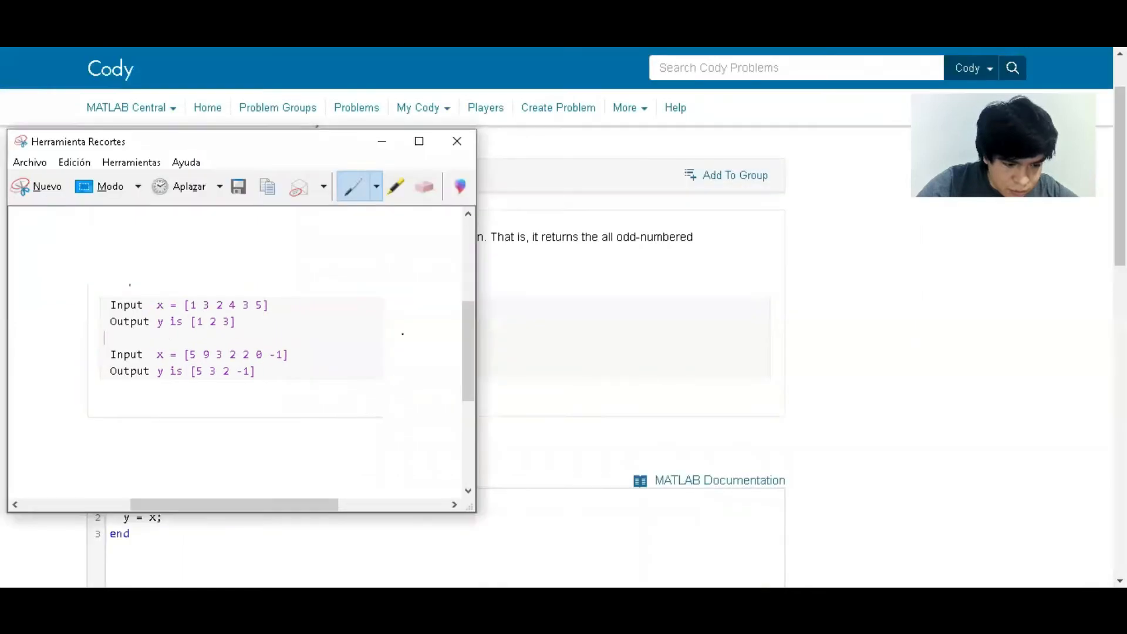
# Step: Paste the captured examples onto the Paint canvas, enlarge them and reposition the image
pyautogui.hotkey('alt', 'Tab')
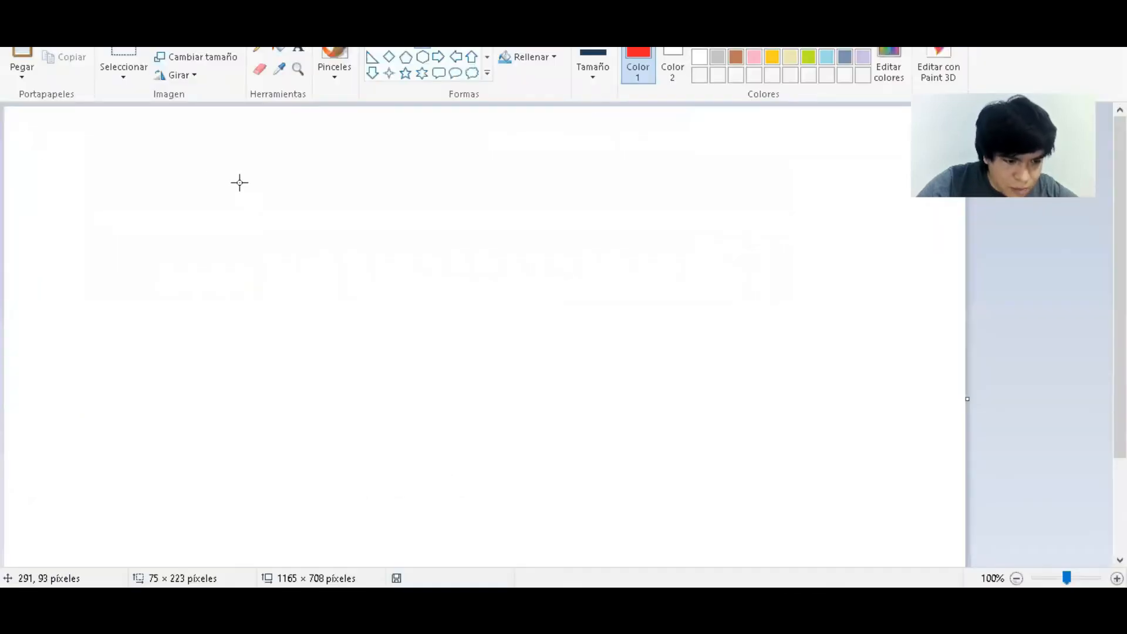
pyautogui.rightClick(175, 164)
pyautogui.click(221, 225)
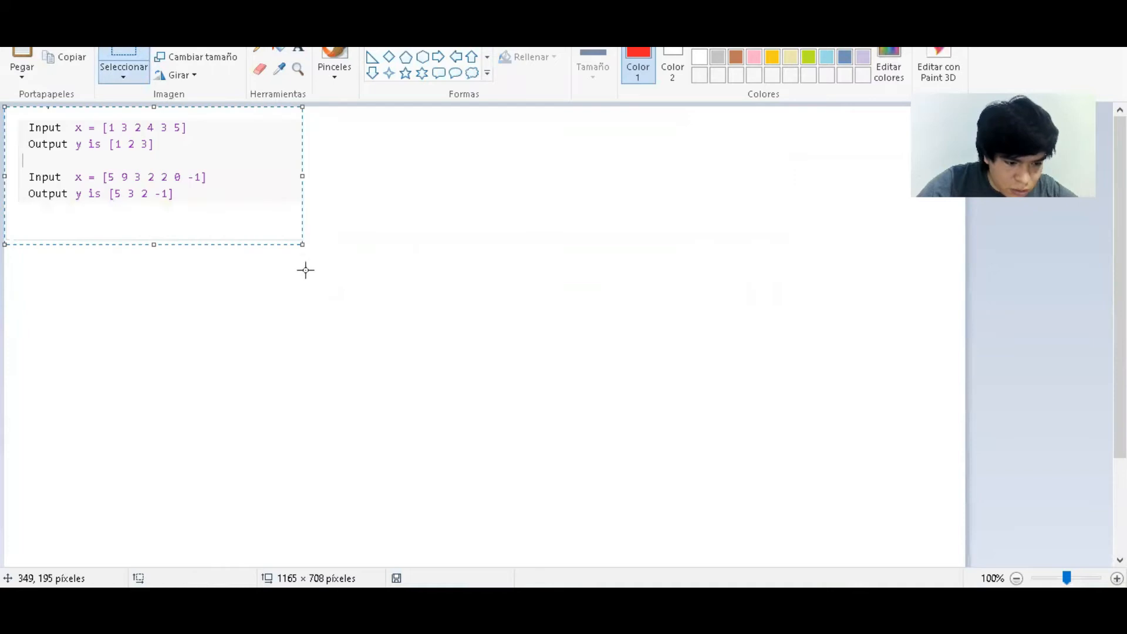
pyautogui.moveTo(303, 245); pyautogui.dragTo(535, 418)
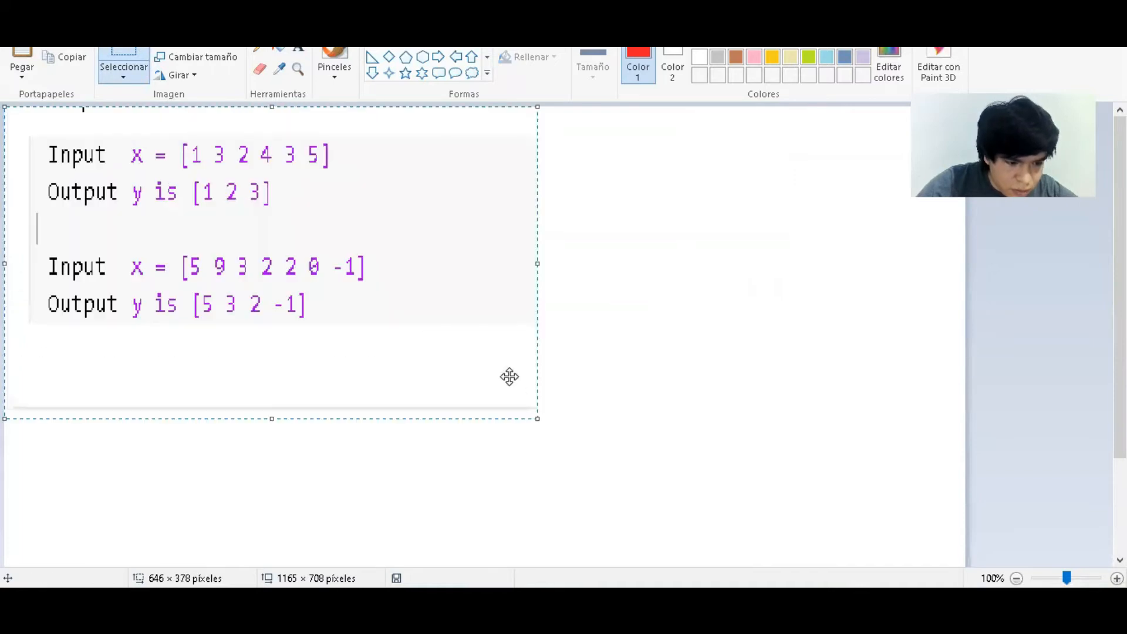
pyautogui.moveTo(444, 173); pyautogui.dragTo(468, 252)
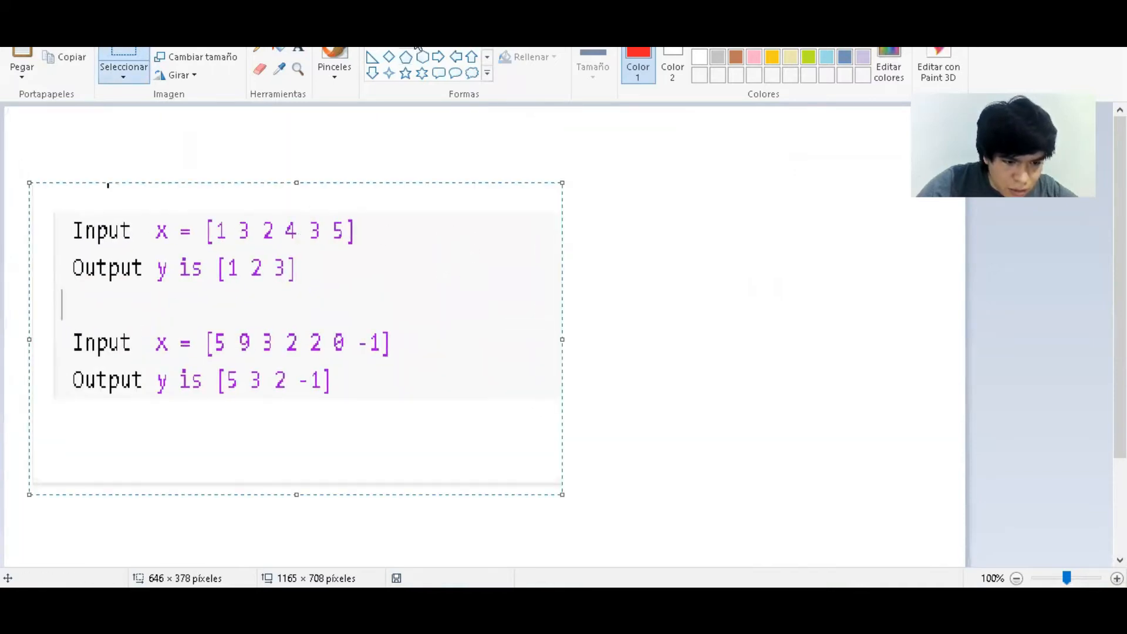
# Step: Select the Pencil tool with a thicker stroke size for annotating
pyautogui.click(261, 50)
pyautogui.click(592, 69)
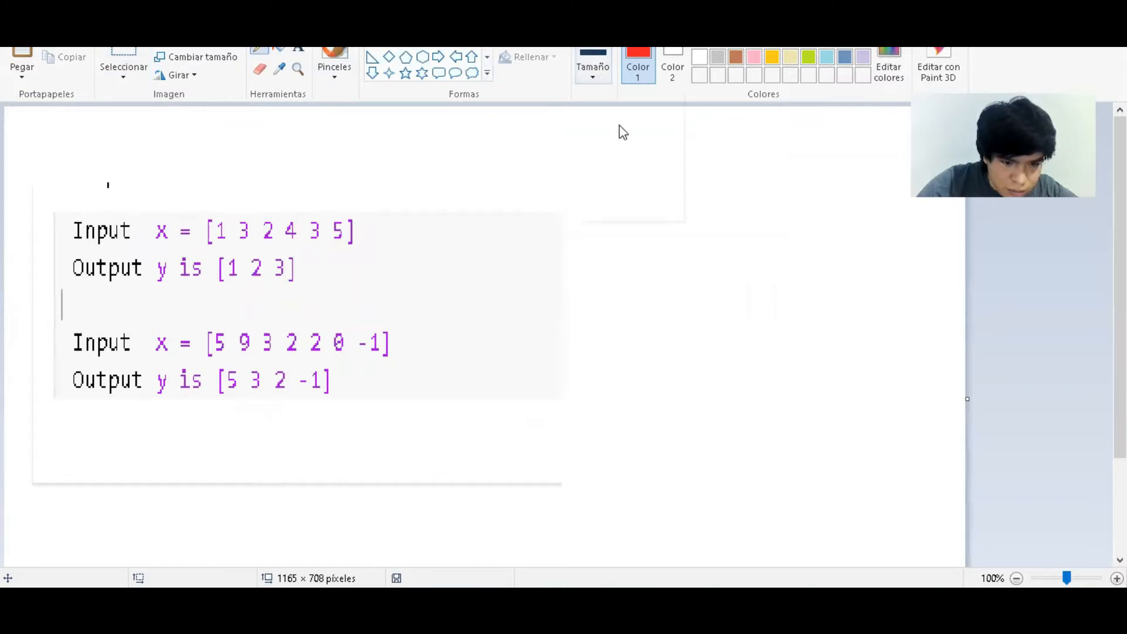
pyautogui.click(622, 133)
# Step: Circle odd-positioned elements in red, label position 1, underline Output, then return to Cody
pyautogui.moveTo(238, 212)
pyautogui.mouseDown()
pyautogui.moveTo(332, 218)
pyautogui.moveTo(325, 211)
pyautogui.mouseUp()
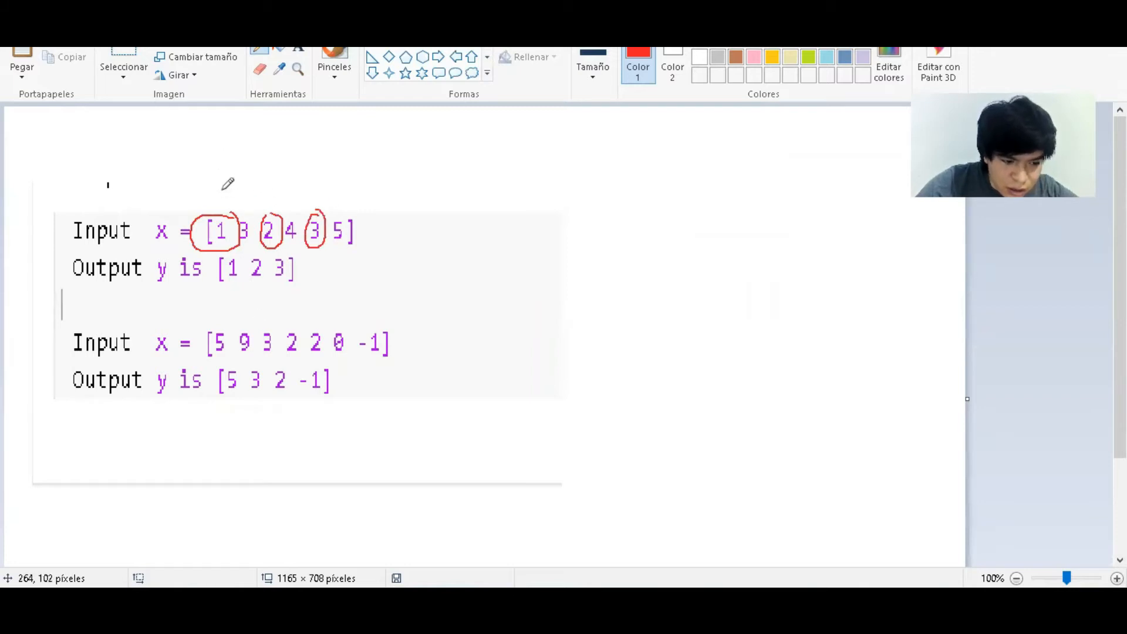
pyautogui.moveTo(224, 189)
pyautogui.mouseDown()
pyautogui.moveTo(228, 201)
pyautogui.moveTo(312, 202)
pyautogui.moveTo(327, 183)
pyautogui.moveTo(381, 209)
pyautogui.mouseUp()
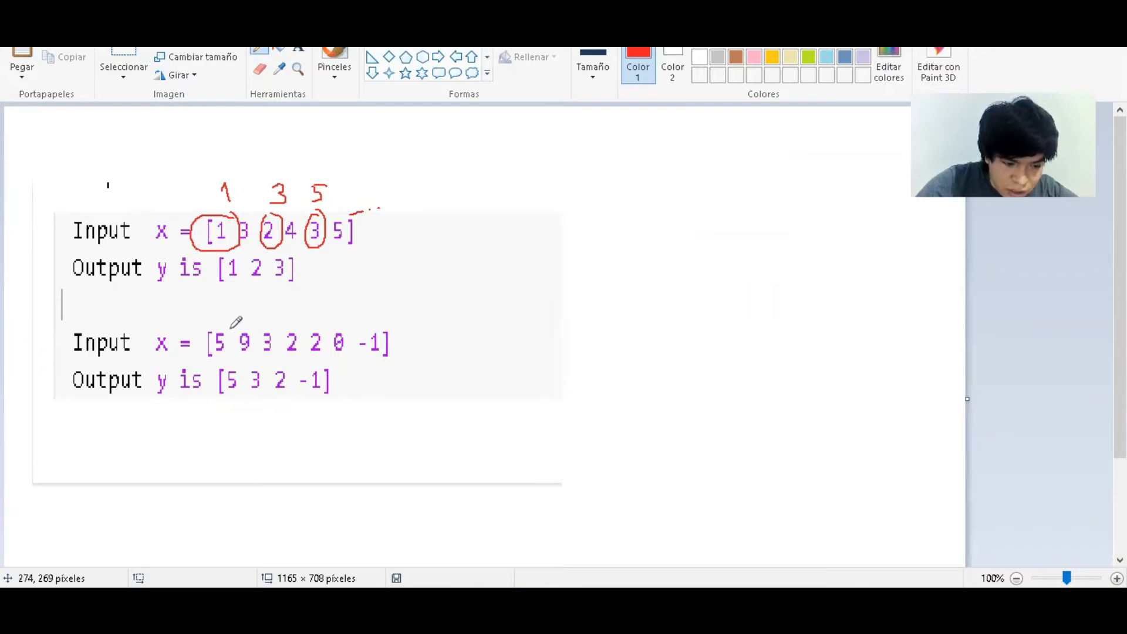
pyautogui.moveTo(234, 322)
pyautogui.mouseDown()
pyautogui.moveTo(222, 332)
pyautogui.moveTo(259, 349)
pyautogui.moveTo(276, 324)
pyautogui.moveTo(310, 357)
pyautogui.moveTo(324, 332)
pyautogui.moveTo(390, 351)
pyautogui.moveTo(370, 335)
pyautogui.mouseUp()
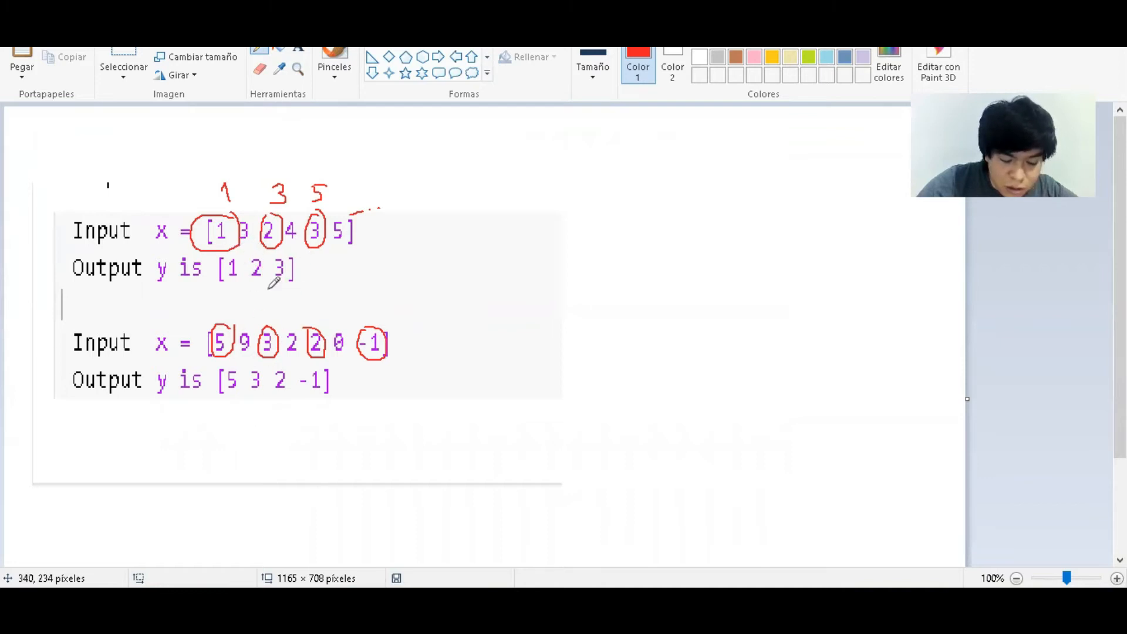
pyautogui.moveTo(73, 280); pyautogui.dragTo(162, 280)
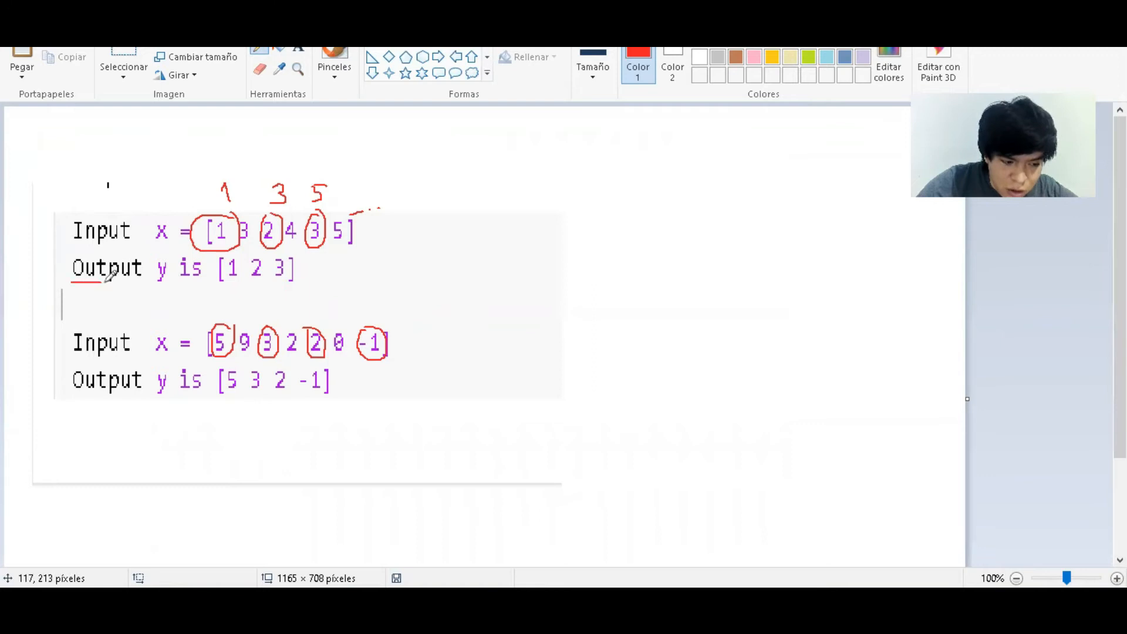
pyautogui.moveTo(75, 292); pyautogui.dragTo(138, 293)
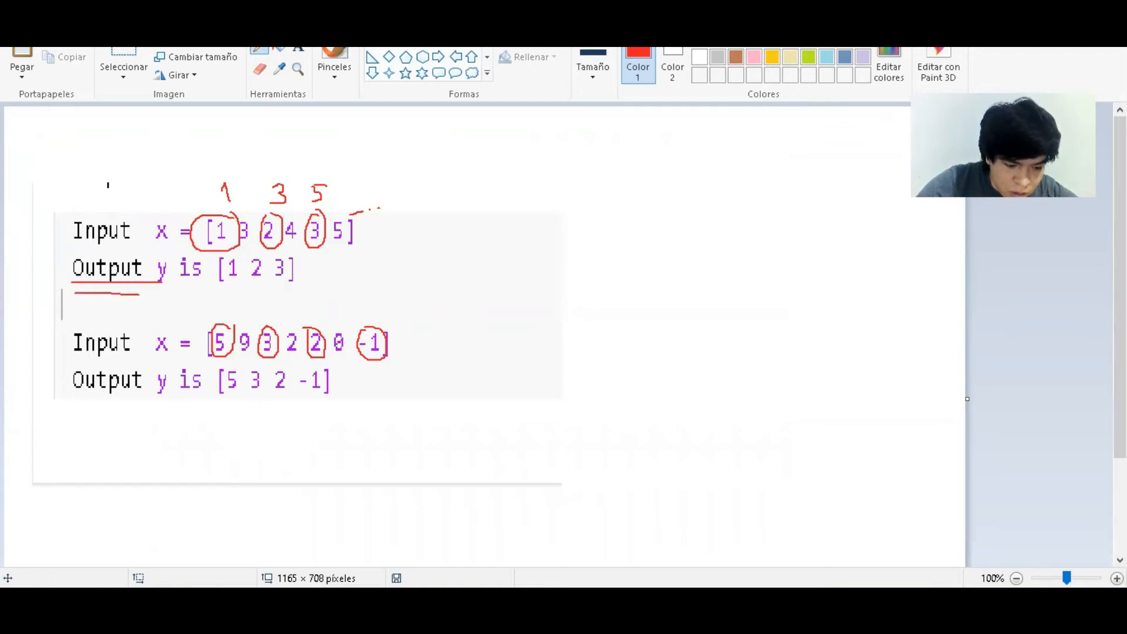
pyautogui.hotkey('alt', 'Tab')
pyautogui.scroll(-2, 331, 342)
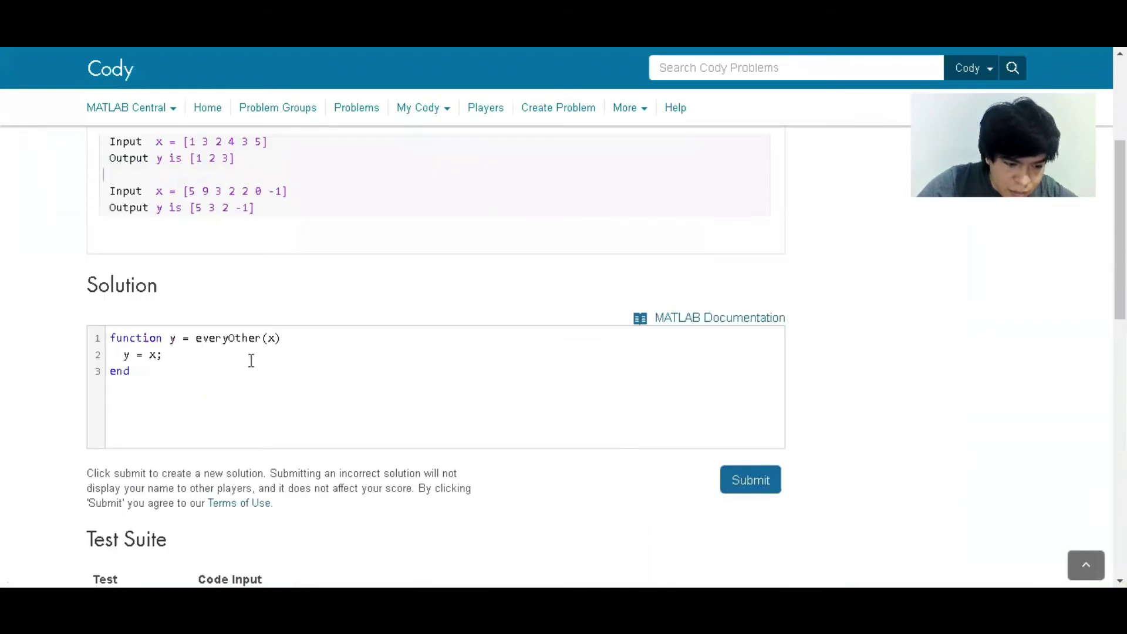
# Step: Lay out the for i=1:2:length(x) loop with its closing end, then bring up the Paint sketch
pyautogui.click(312, 344)
pyautogui.press('Return')
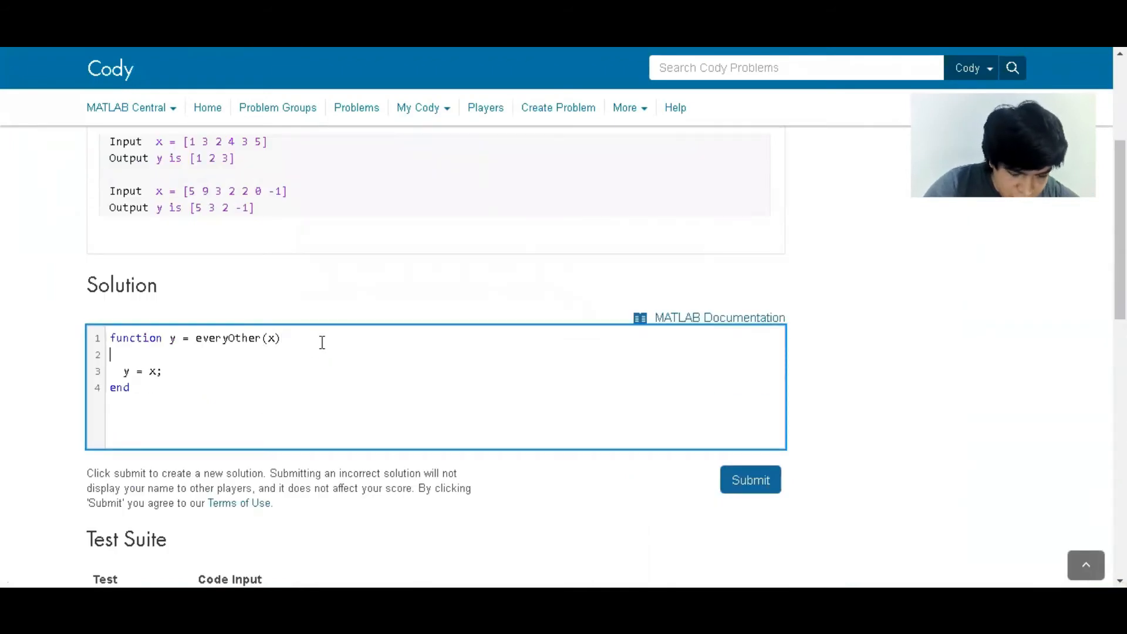
pyautogui.write('y=')
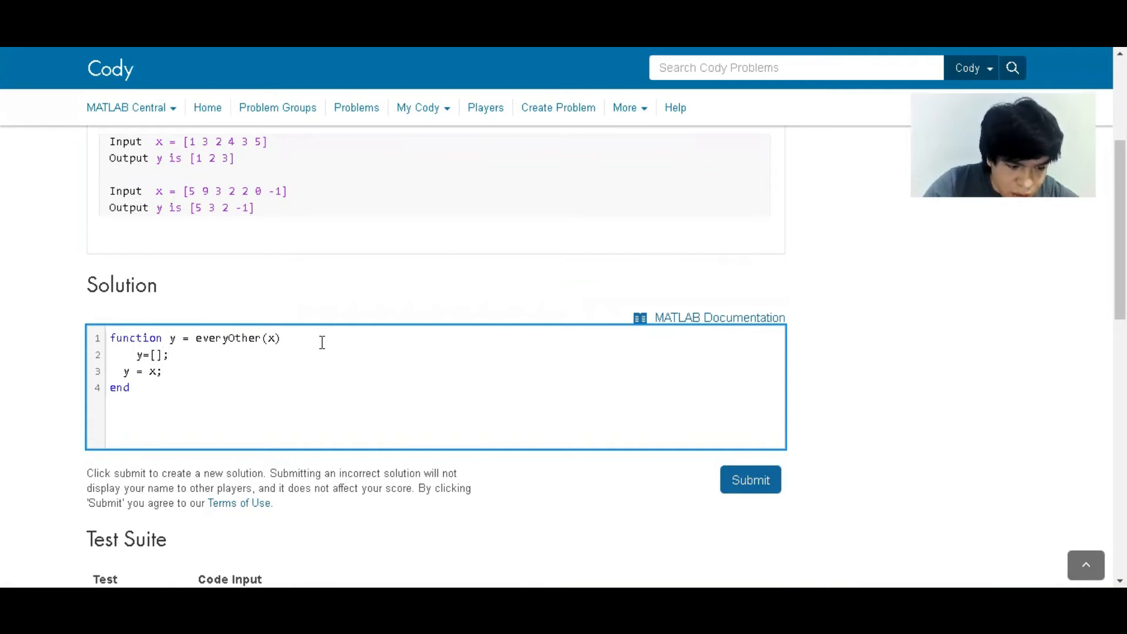
pyautogui.press('Tab')
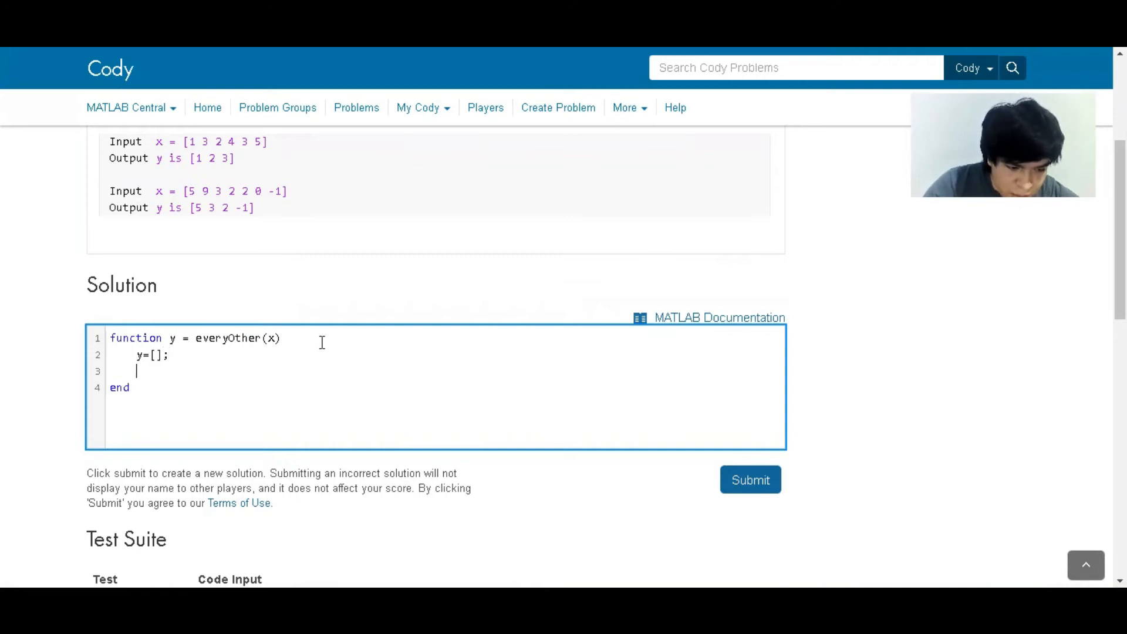
pyautogui.write('for i=1:2:')
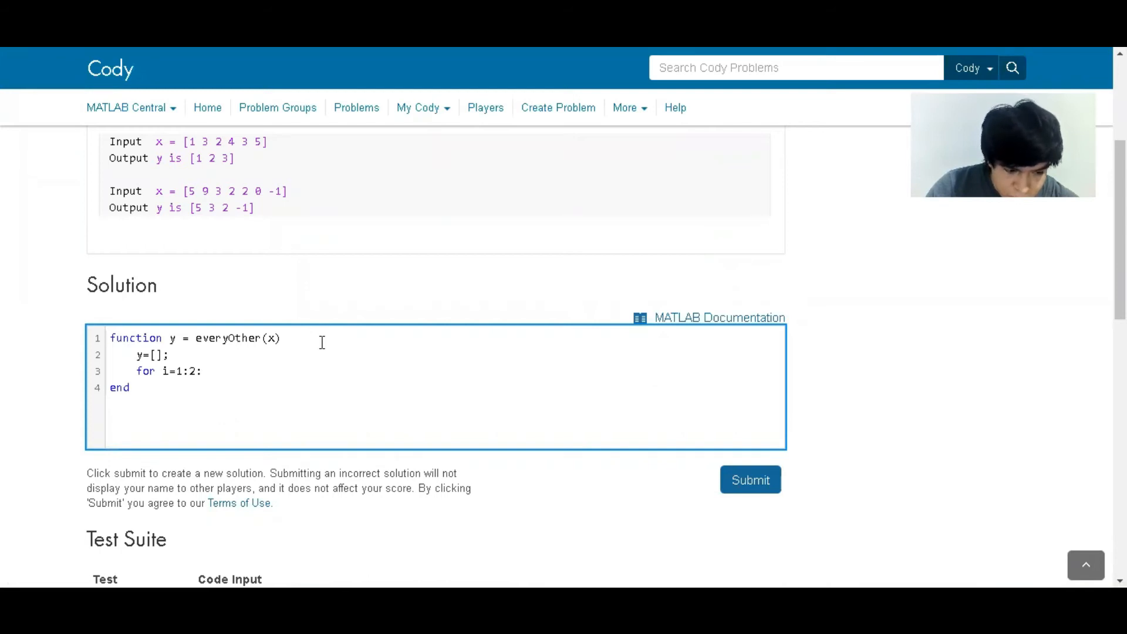
pyautogui.write('length(x')
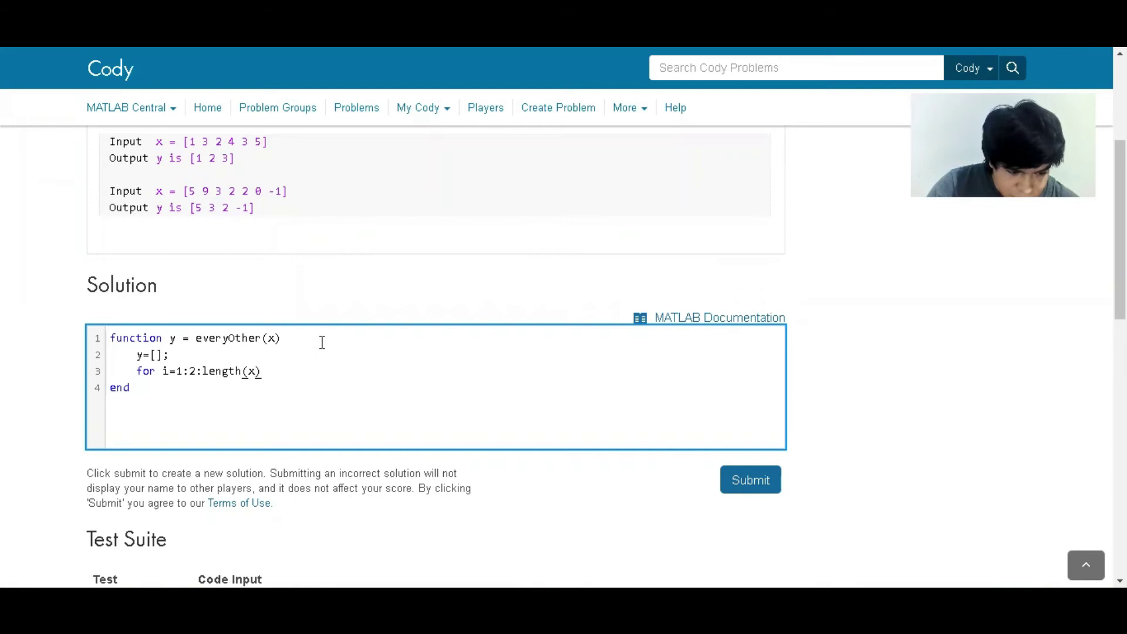
pyautogui.write('x)')
pyautogui.press('Return')
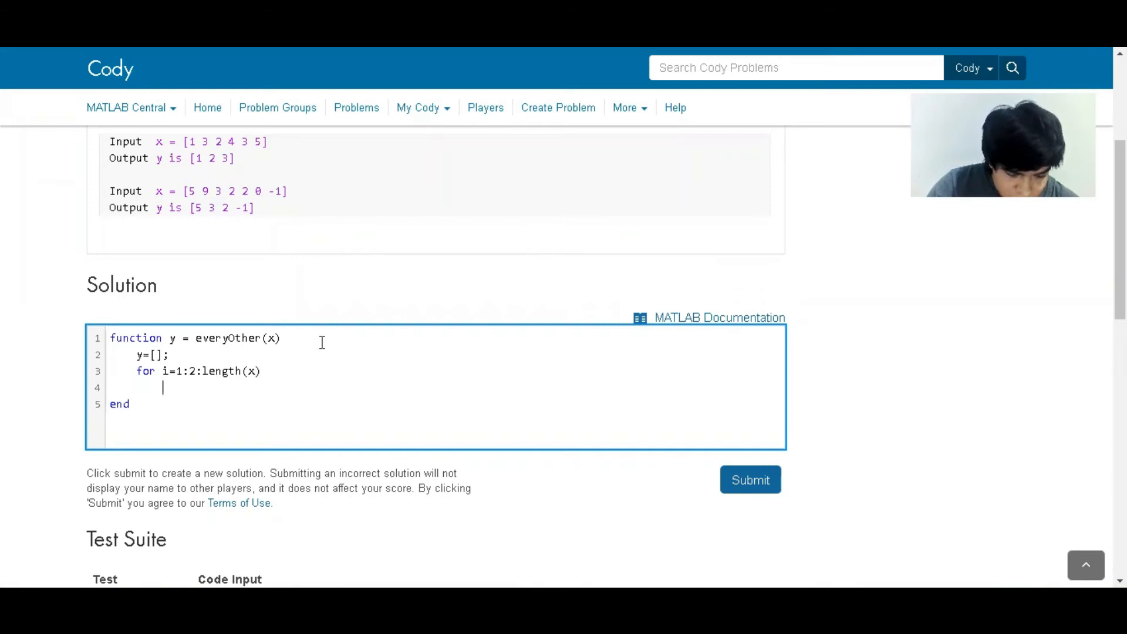
pyautogui.press('Return')
pyautogui.write('end')
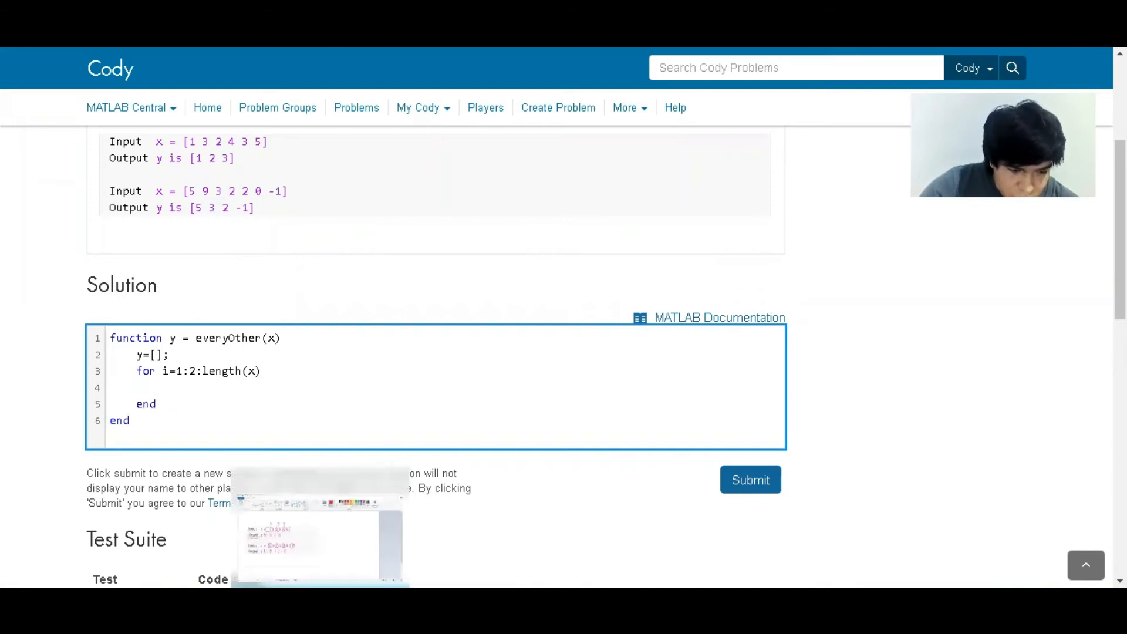
pyautogui.click(321, 528)
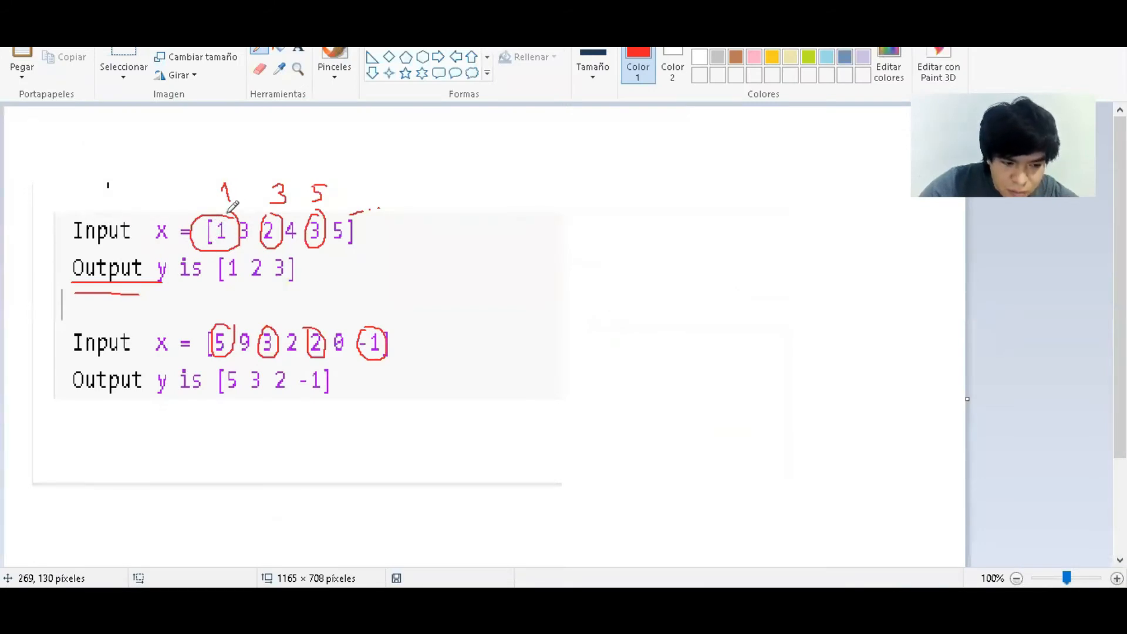
# Step: Draw red hop arcs between positions 1, 3 and 5 of the first input, then return to Cody
pyautogui.moveTo(233, 207); pyautogui.dragTo(276, 201)
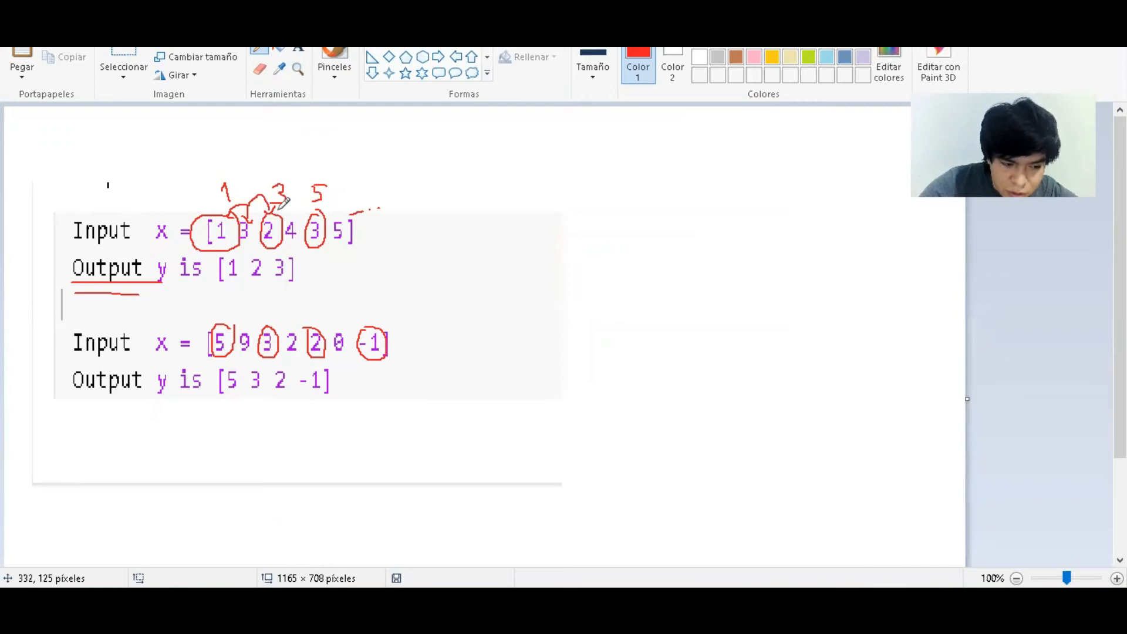
pyautogui.moveTo(275, 211)
pyautogui.mouseDown()
pyautogui.moveTo(297, 212)
pyautogui.moveTo(309, 197)
pyautogui.moveTo(320, 210)
pyautogui.mouseUp()
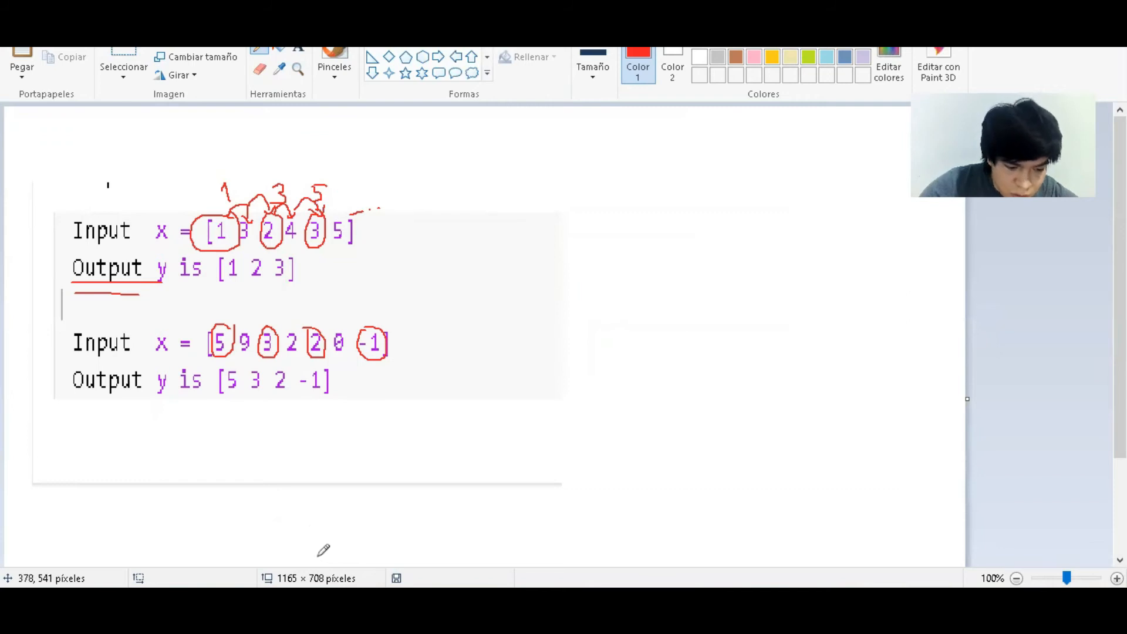
pyautogui.hotkey('alt', 'Tab')
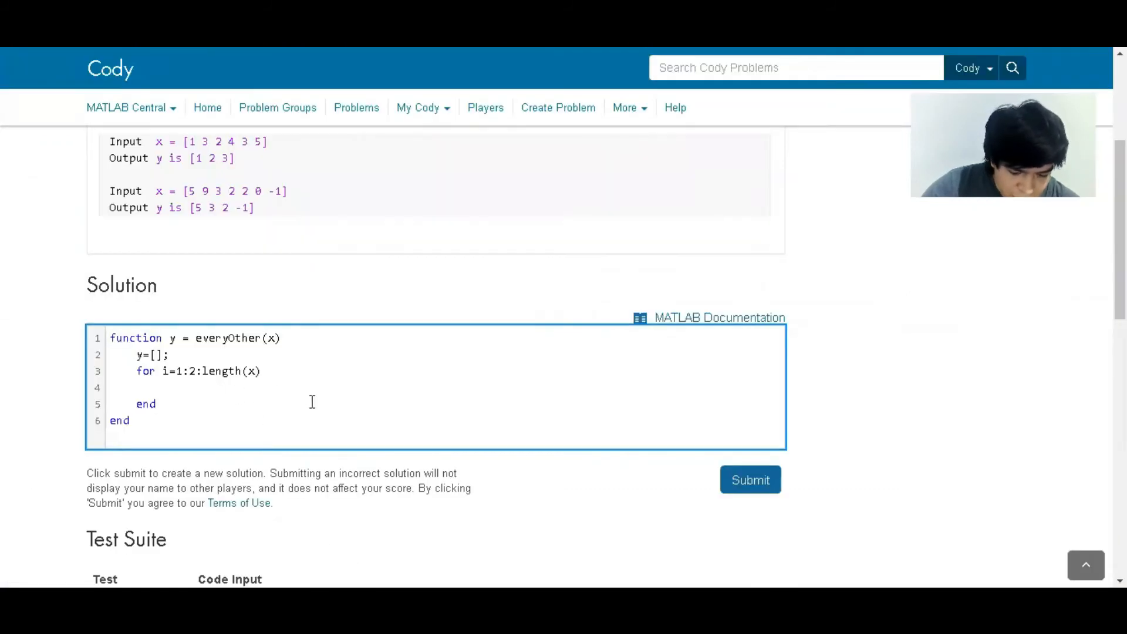
# Step: Add counter=1; to the initialisation and write y(1,counter)=x(1,i); and counter=counter+1; in the loop
pyautogui.click(267, 357)
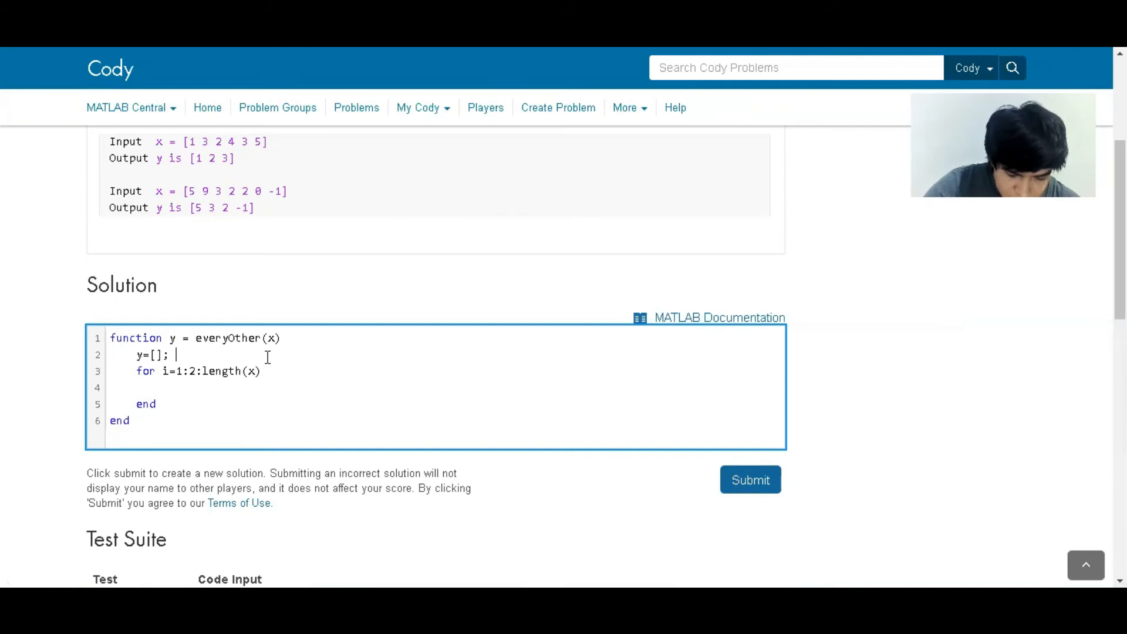
pyautogui.write('coun')
pyautogui.write('ter=1')
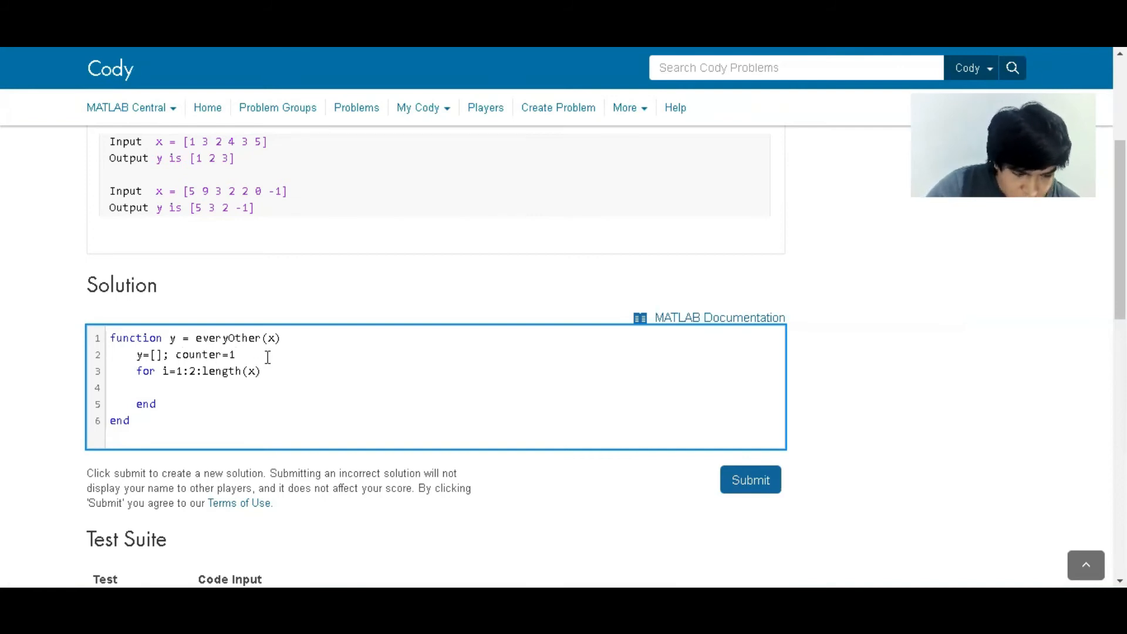
pyautogui.write('(1')
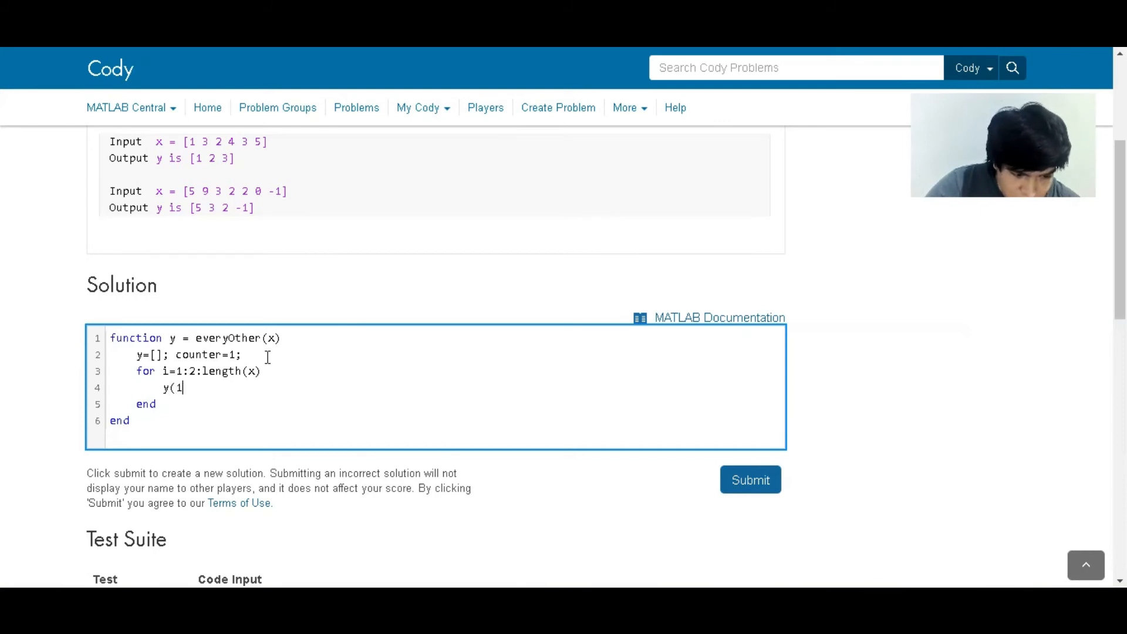
pyautogui.write(',counter)=x(1,i);')
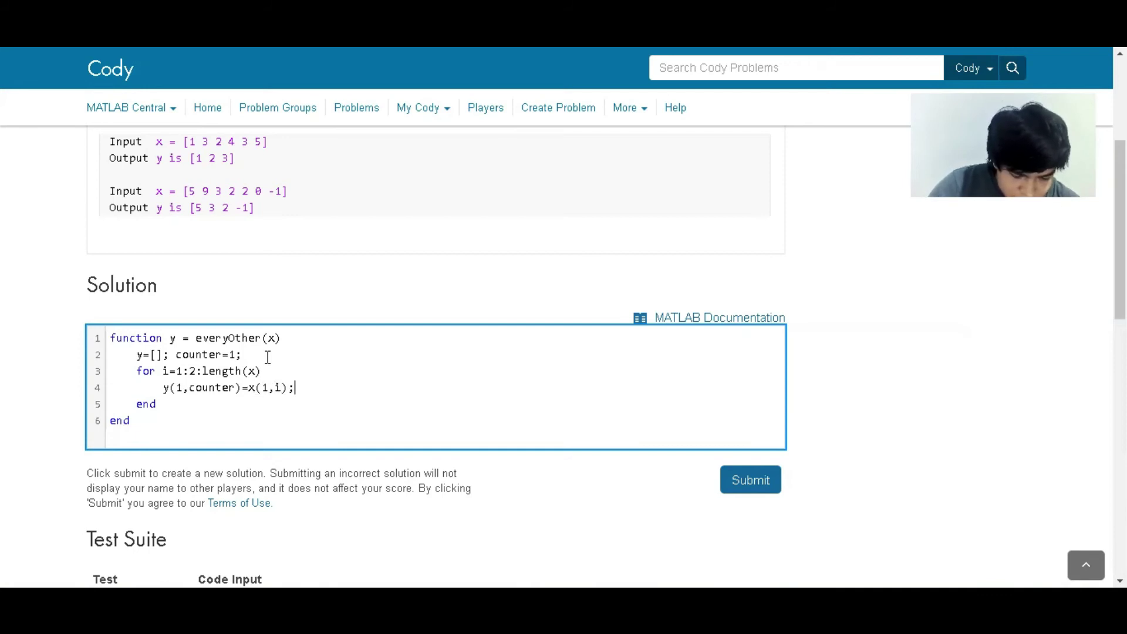
pyautogui.press('Return')
pyautogui.write('coune')
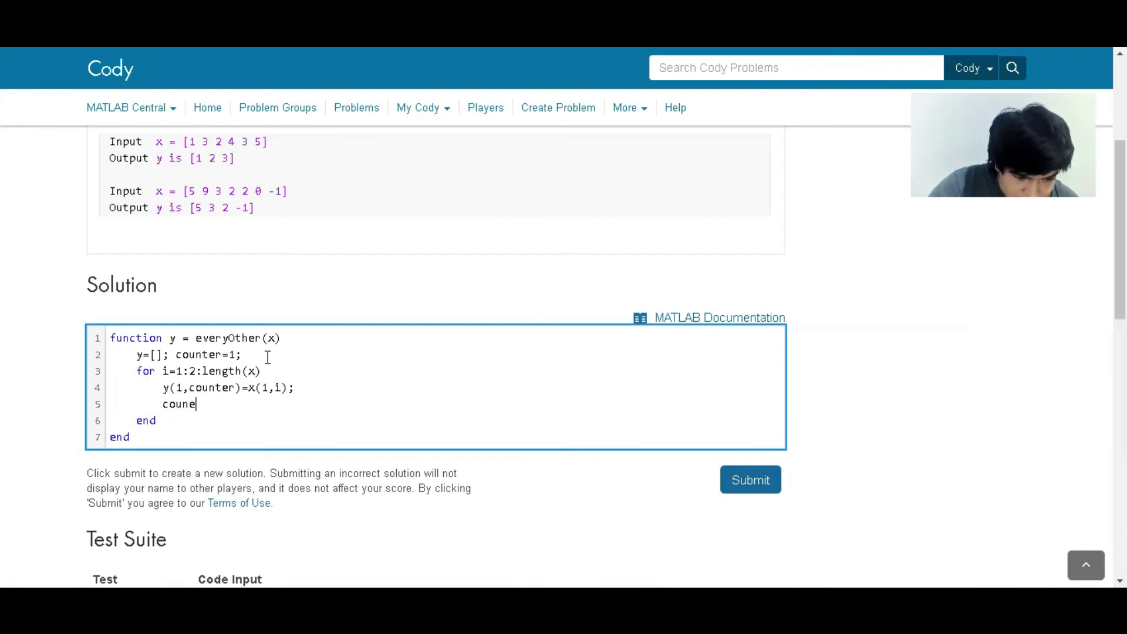
pyautogui.press('BackSpace')
pyautogui.write('ter=c')
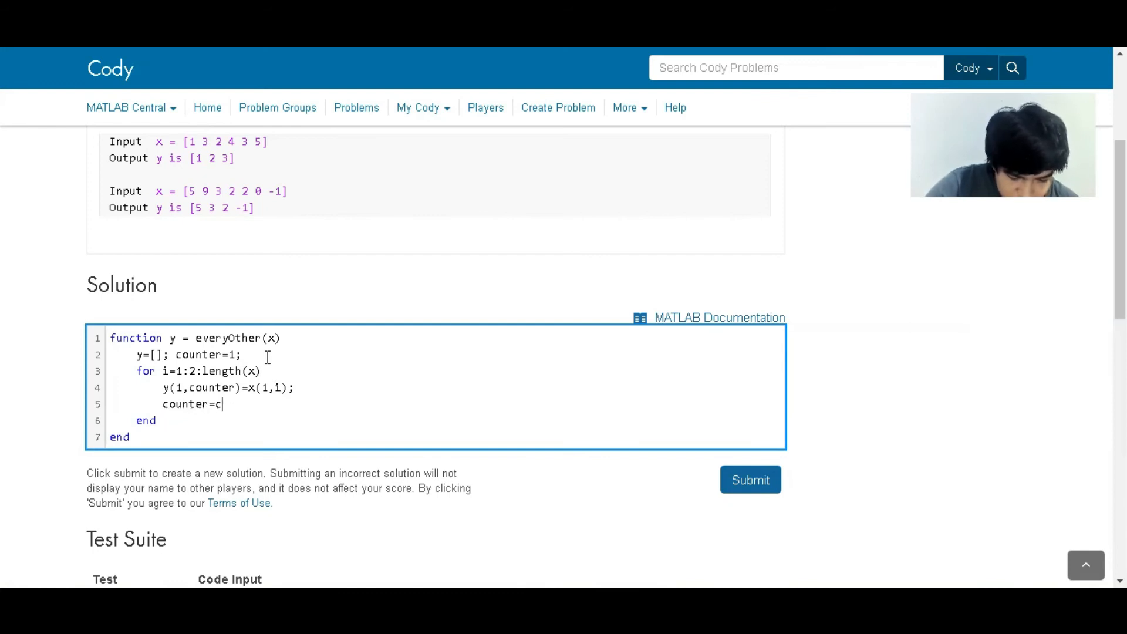
pyautogui.write('oin')
pyautogui.write('unter')
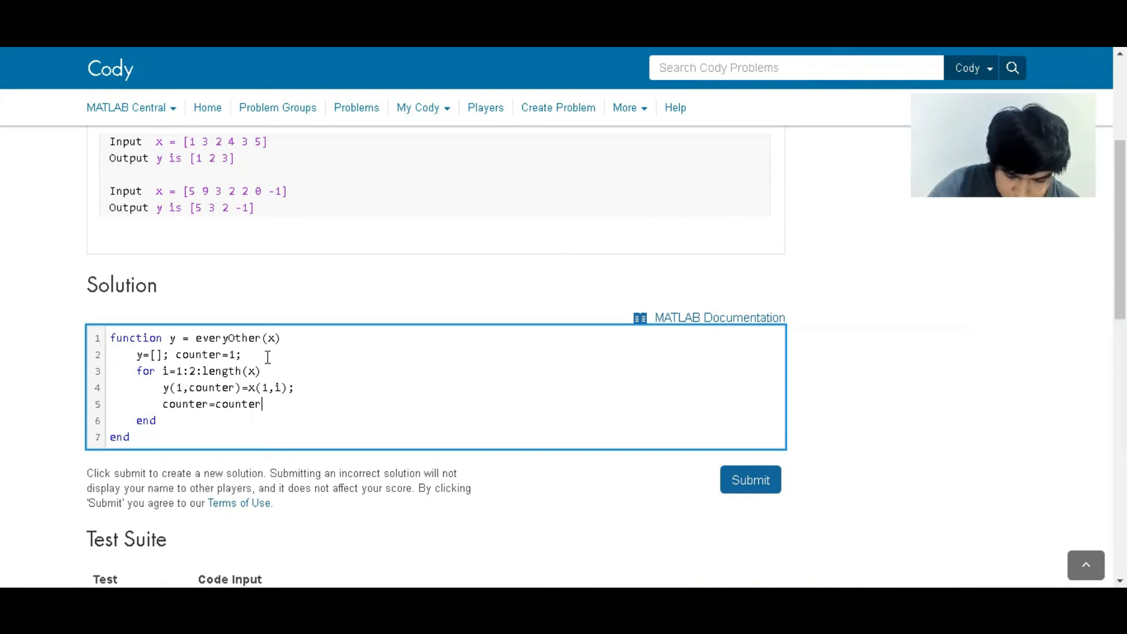
pyautogui.write('+1;')
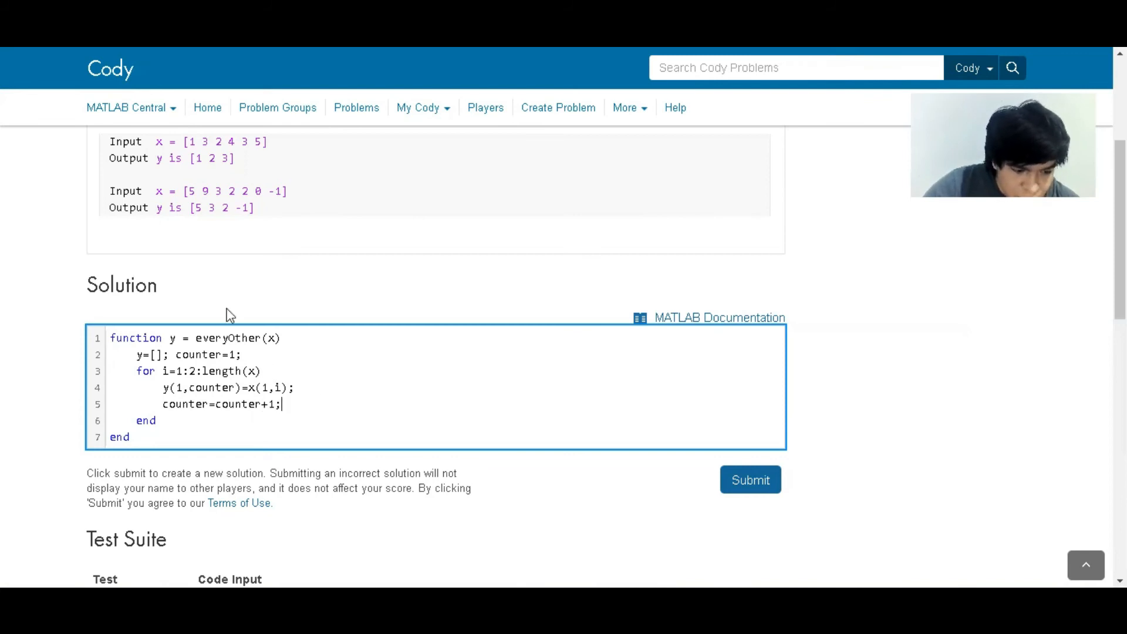
# Step: Review the y(1,counter) copy statement and the loop's starting value 1 against the Paint sketch
pyautogui.moveTo(162, 387); pyautogui.dragTo(301, 385)
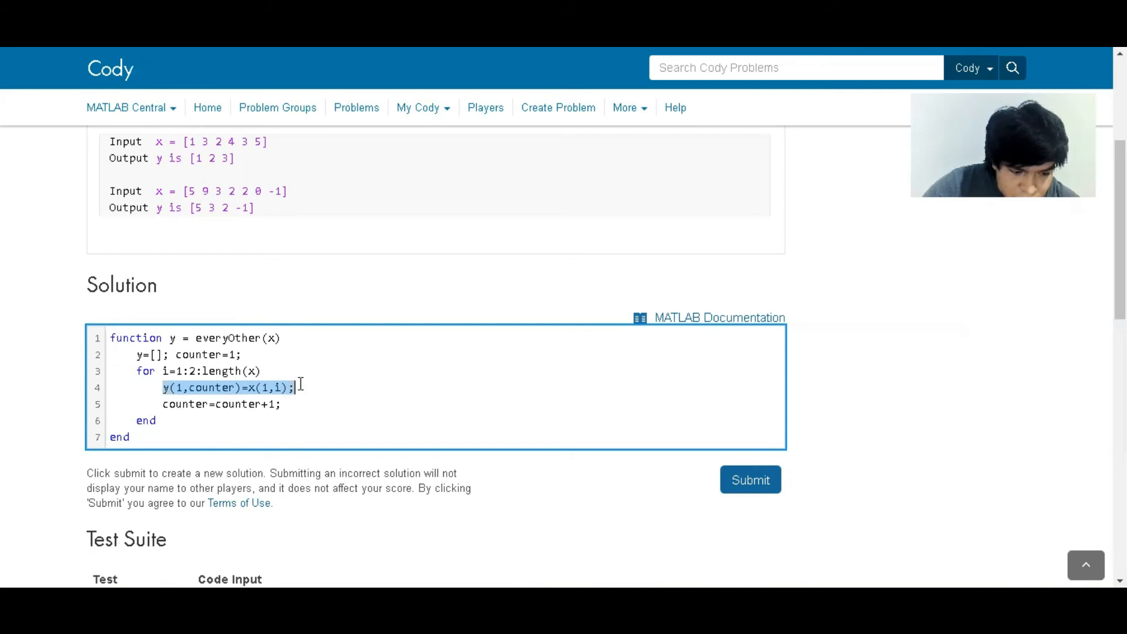
pyautogui.moveTo(162, 388); pyautogui.dragTo(288, 387)
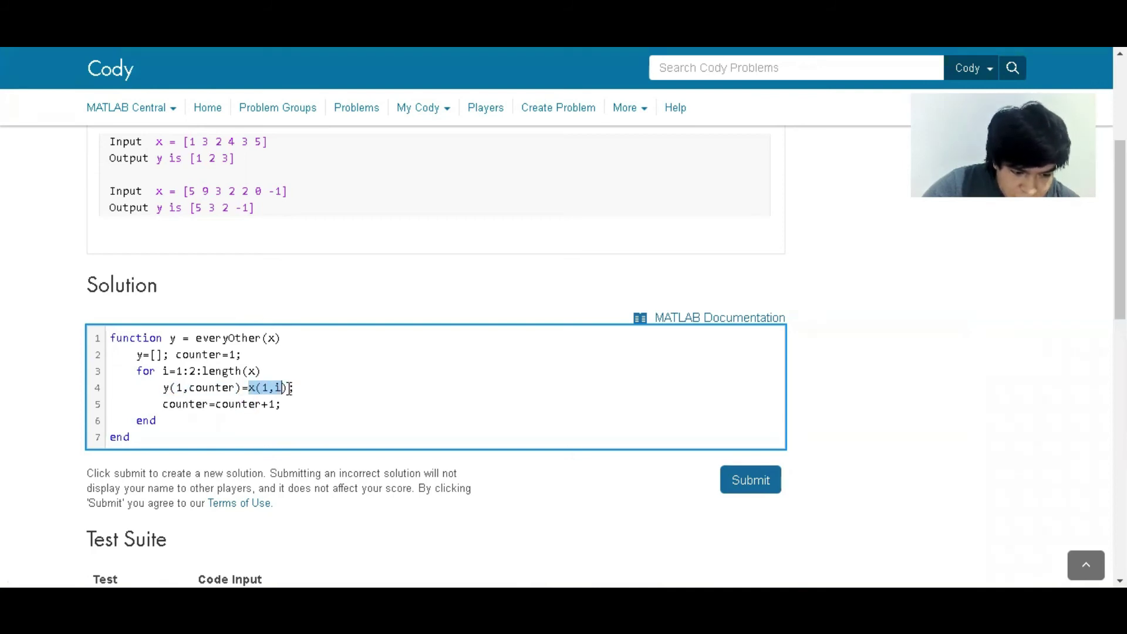
pyautogui.doubleClick(179, 373)
pyautogui.hotkey('alt', 'Tab')
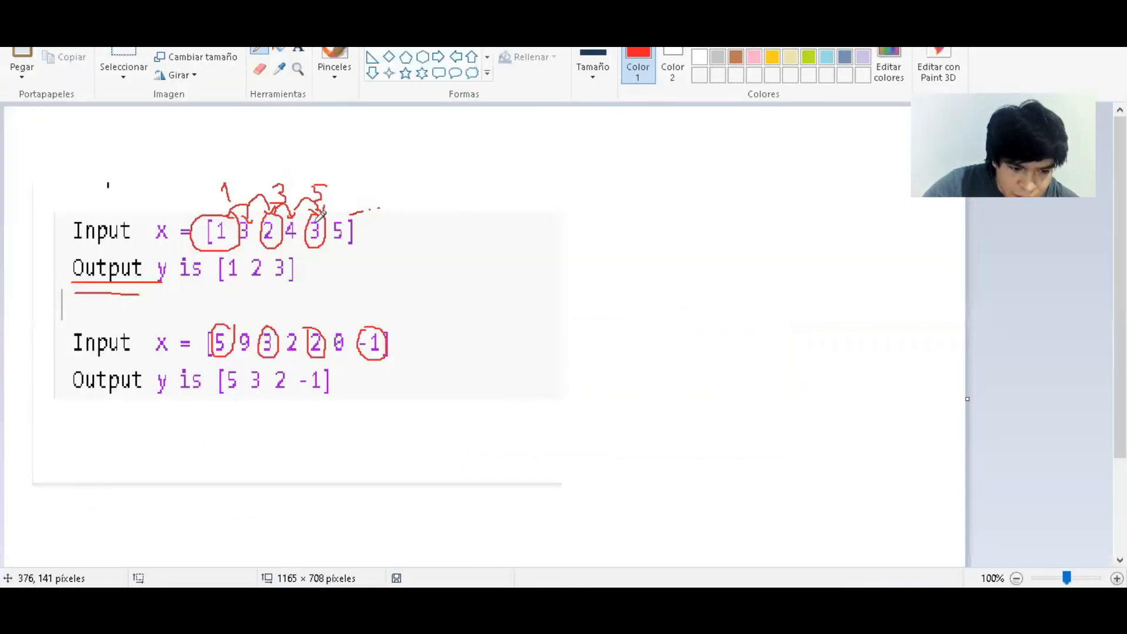
pyautogui.hotkey('alt', 'Tab')
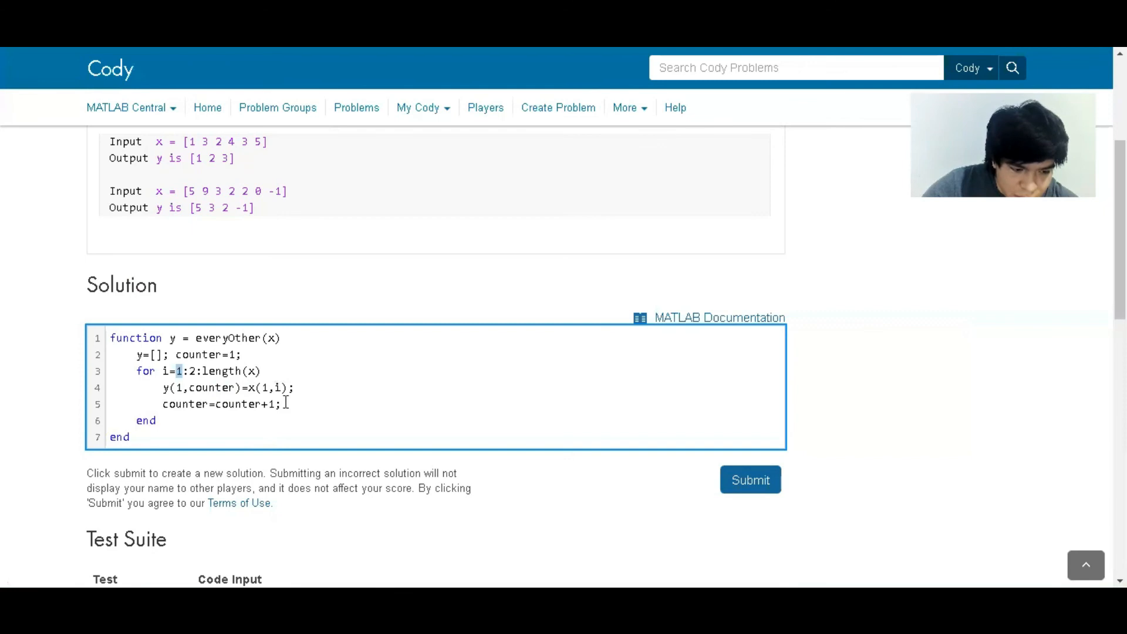
pyautogui.click(286, 404)
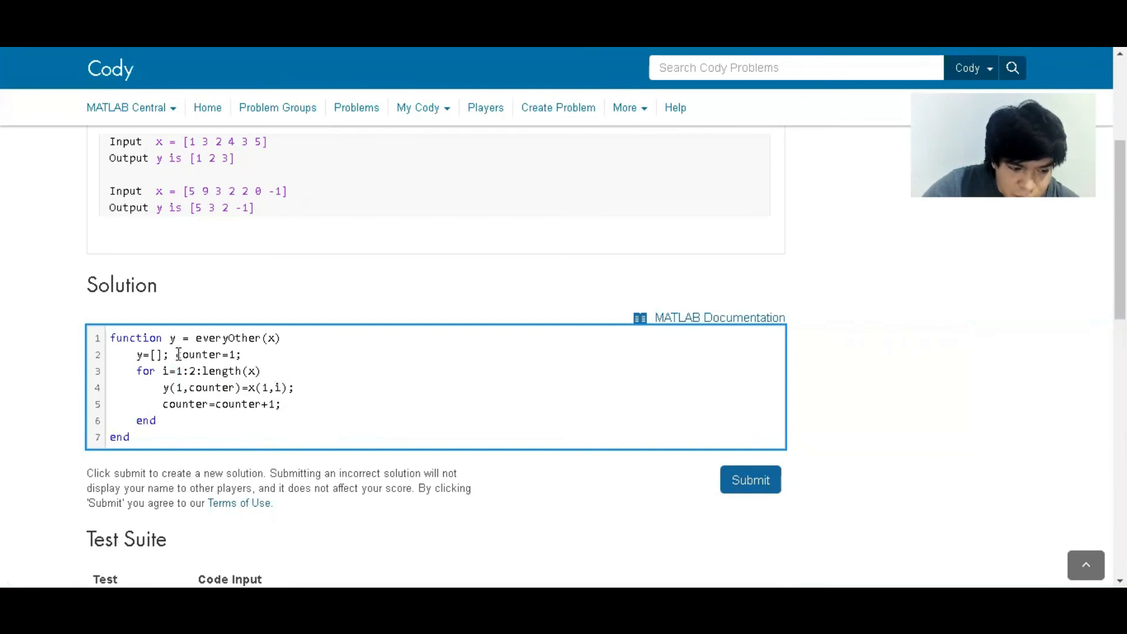
pyautogui.moveTo(176, 354); pyautogui.dragTo(242, 353)
pyautogui.click(218, 405)
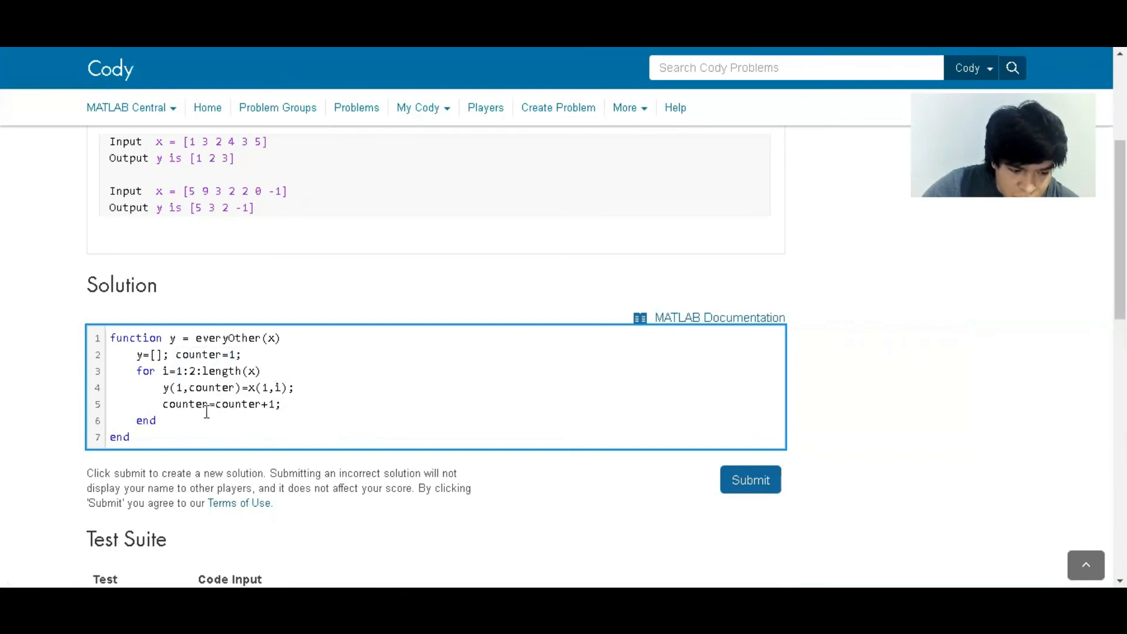
pyautogui.moveTo(165, 388); pyautogui.dragTo(296, 388)
pyautogui.press('Down')
pyautogui.moveTo(163, 387); pyautogui.dragTo(296, 388)
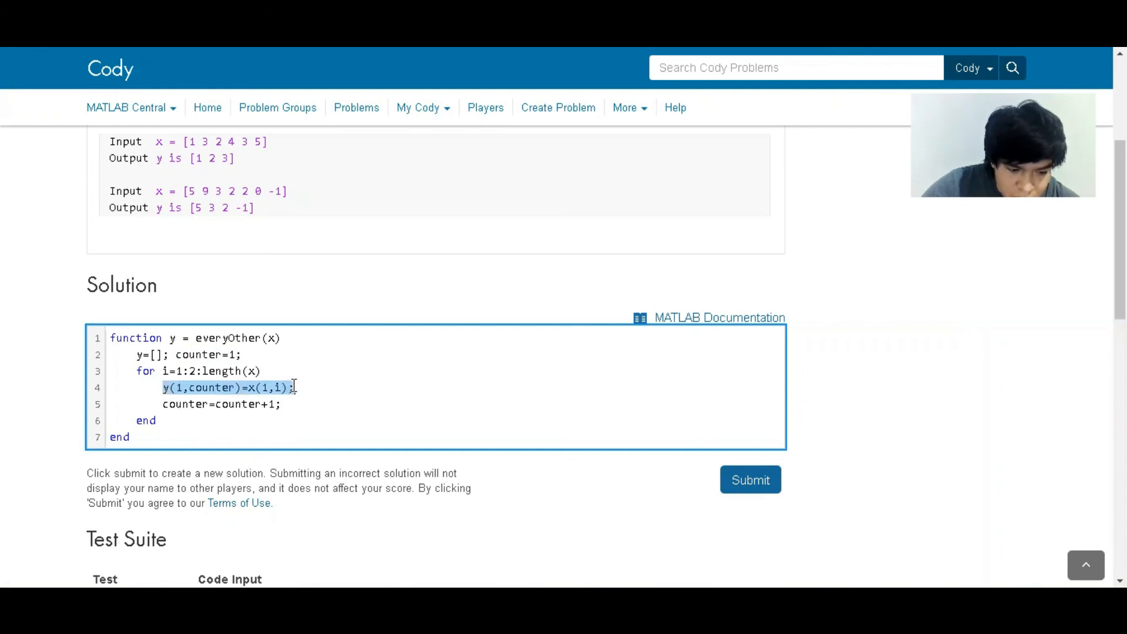
pyautogui.click(188, 389)
pyautogui.moveTo(164, 388)
pyautogui.mouseDown()
pyautogui.moveTo(243, 387)
pyautogui.moveTo(115, 402)
pyautogui.mouseUp()
pyautogui.press('BackSpace')
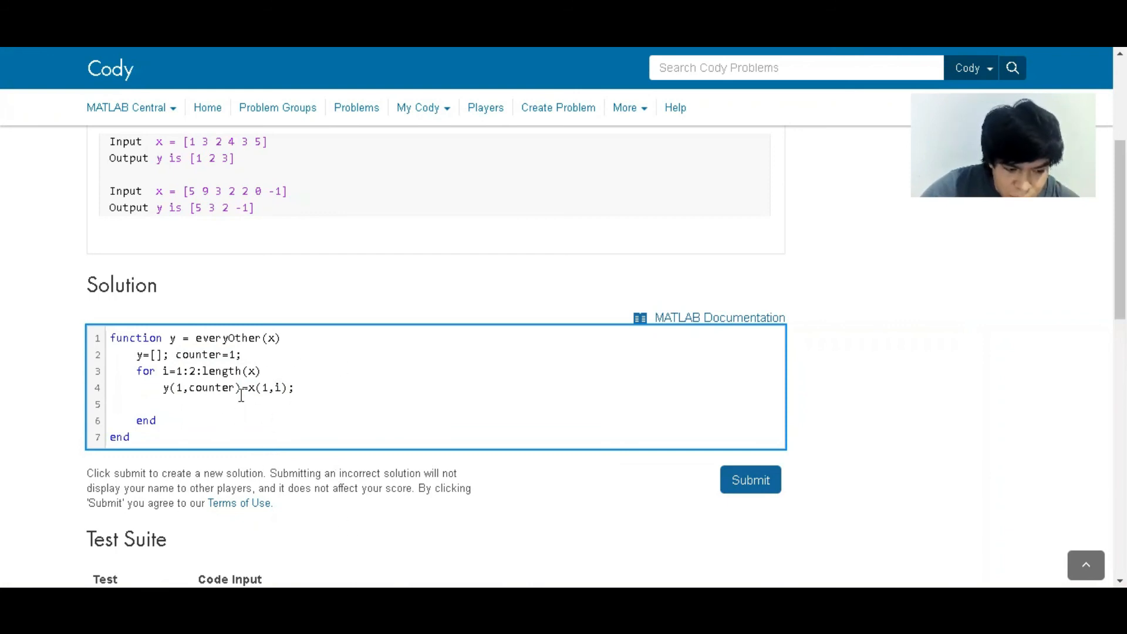
pyautogui.hotkey('ctrl', 'z')
# Step: Submit the finished everyOther solution for grading on Problem 6
pyautogui.click(315, 424)
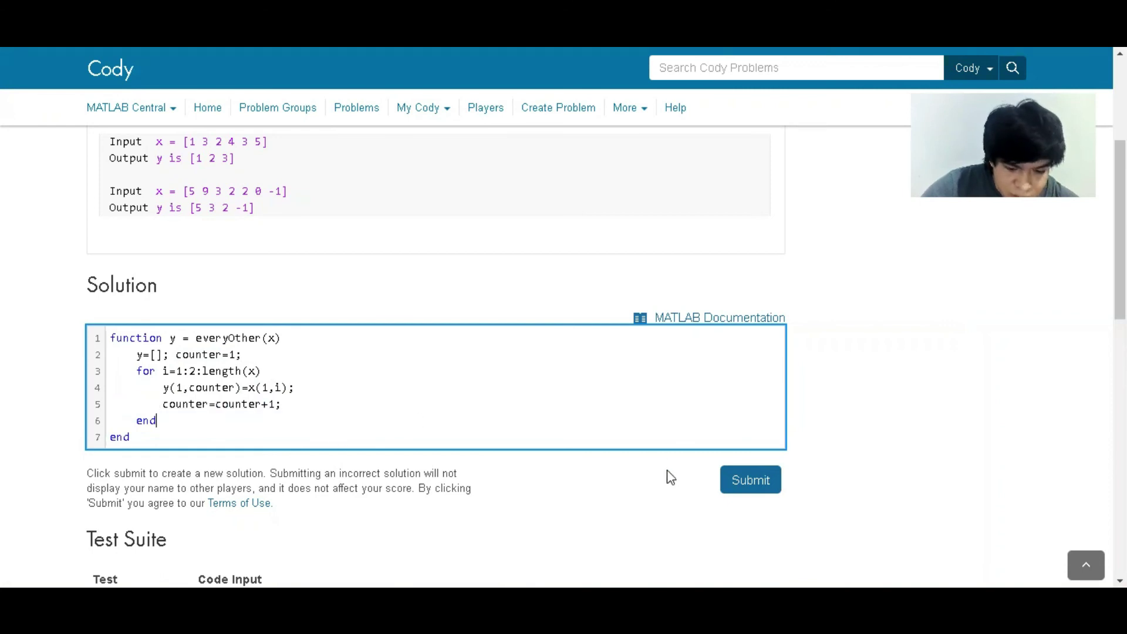
pyautogui.click(747, 487)
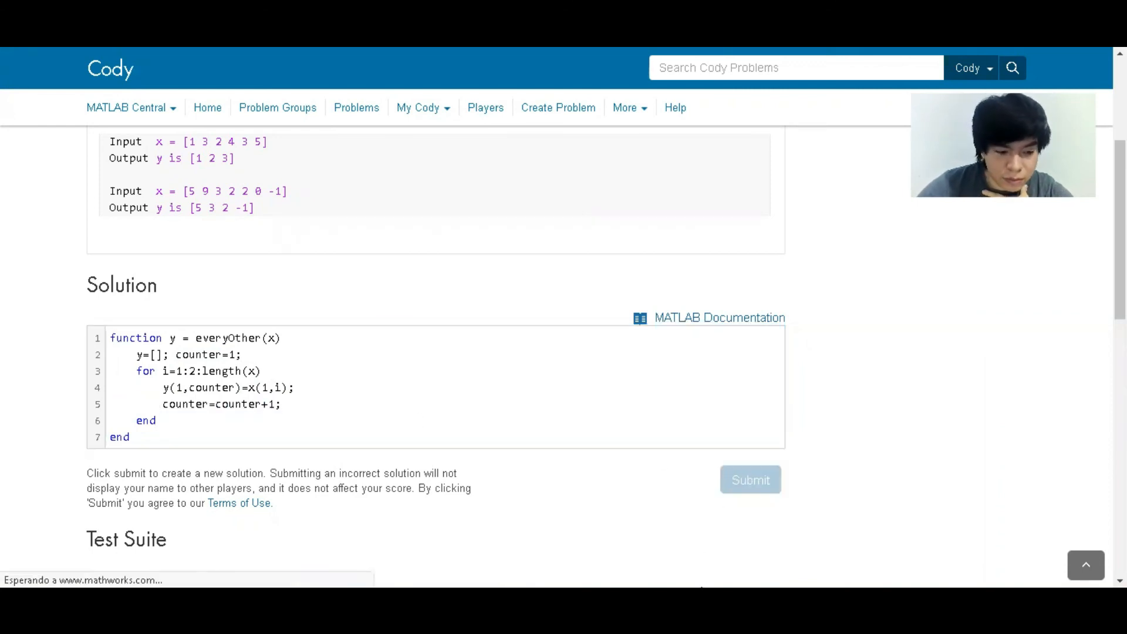